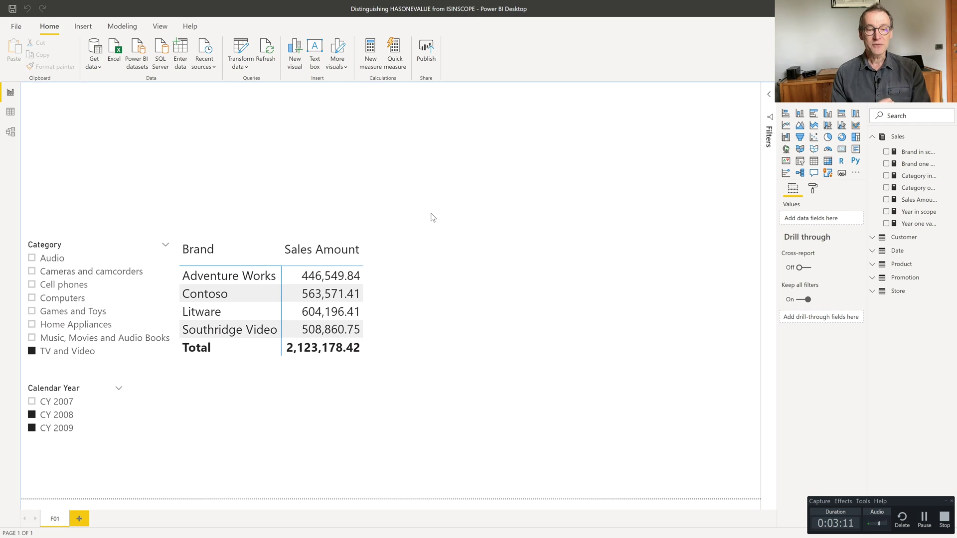
Review the DAX of the Brand, Category and Year scope and one-value measures, ending on Brand in scope
{"action": "left_click", "coordinate": [421, 299]}
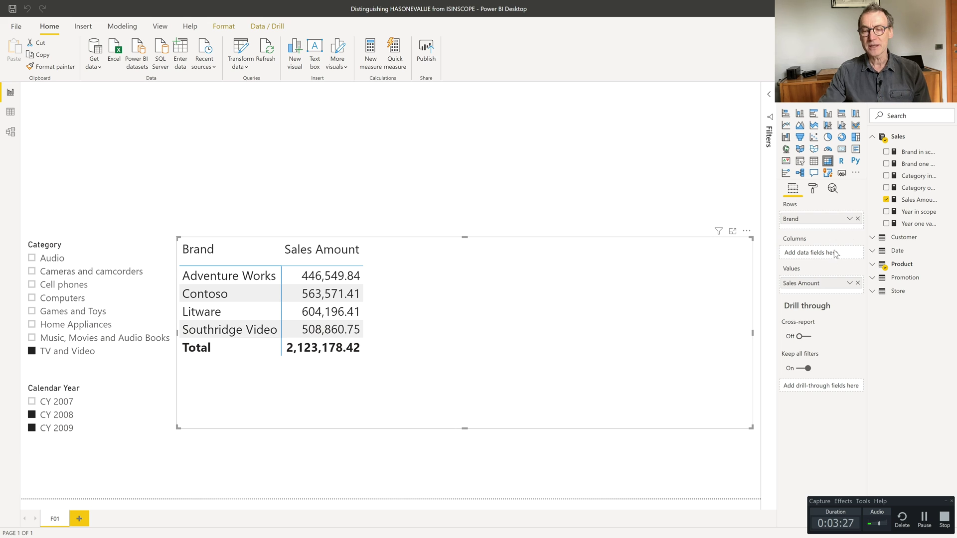
{"action": "left_click", "coordinate": [914, 152]}
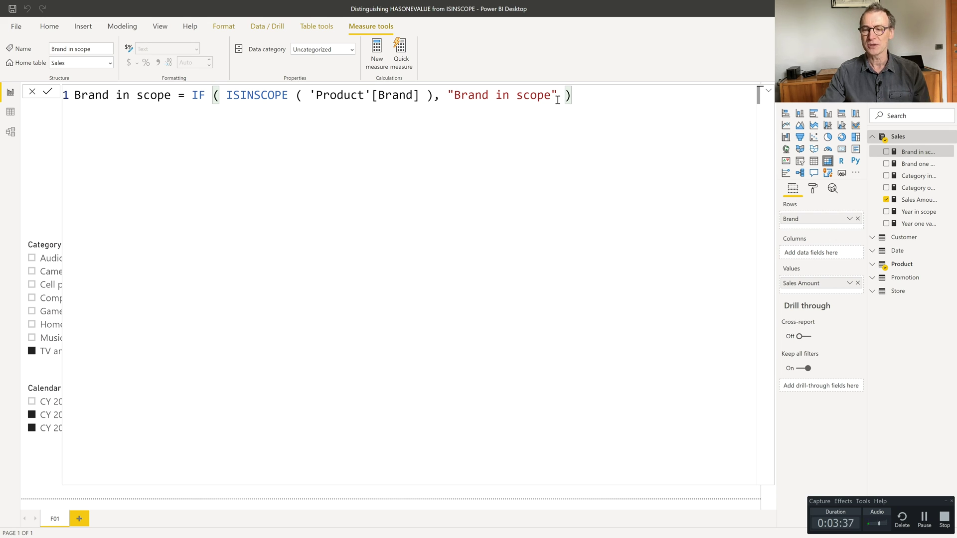
{"action": "left_click", "coordinate": [919, 169]}
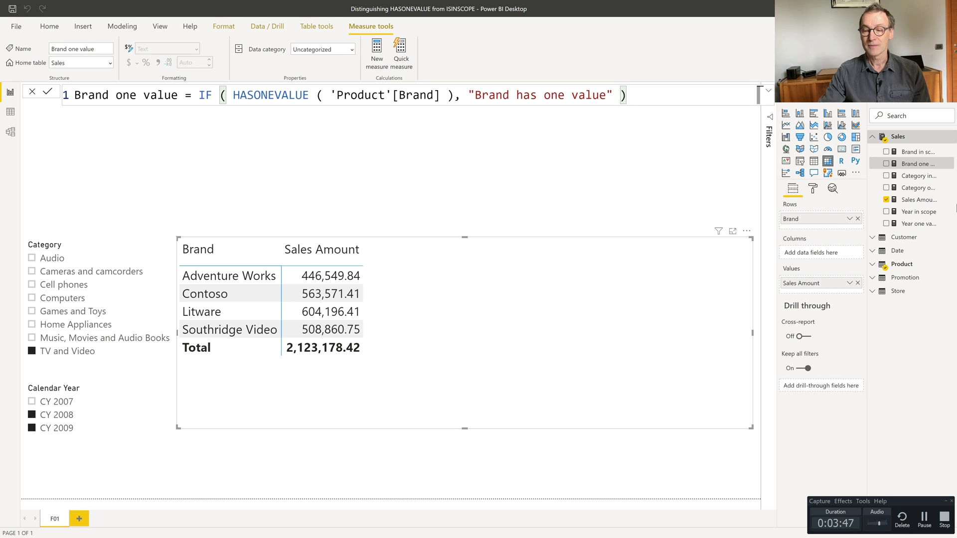
{"action": "left_click", "coordinate": [916, 177]}
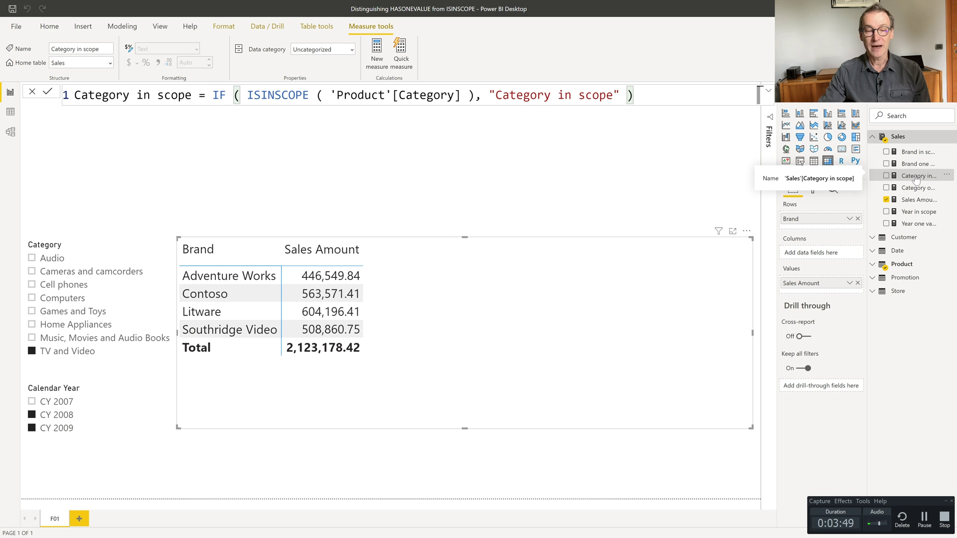
{"action": "left_click", "coordinate": [918, 189]}
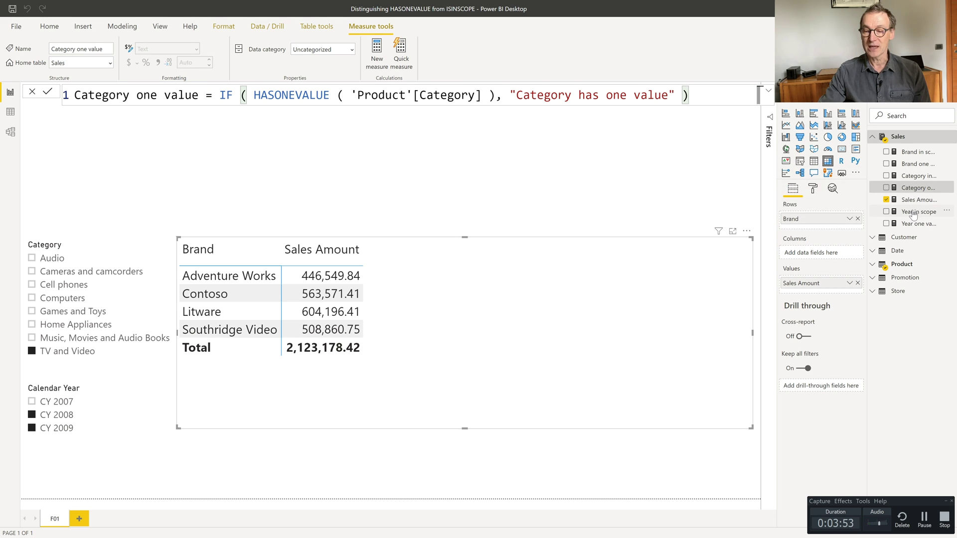
{"action": "left_click", "coordinate": [916, 212]}
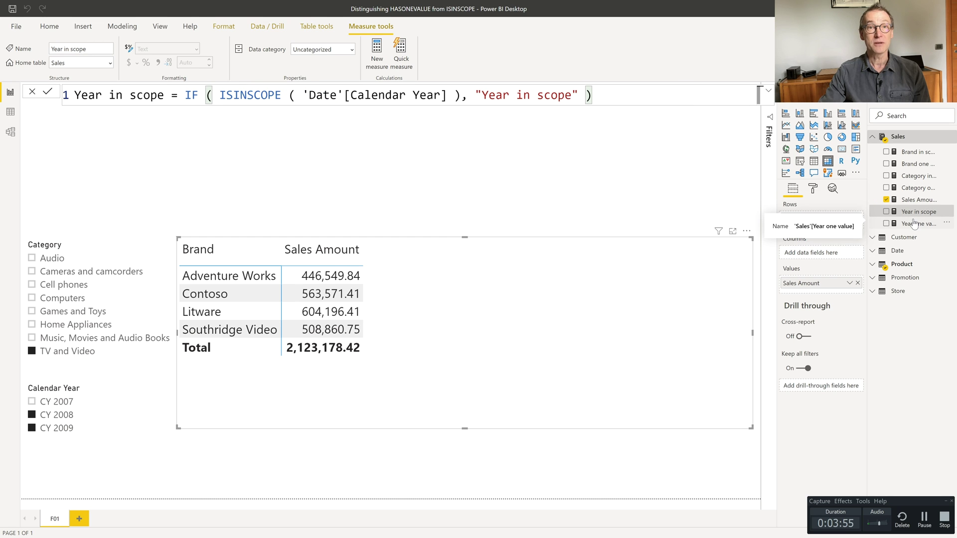
{"action": "left_click", "coordinate": [918, 153]}
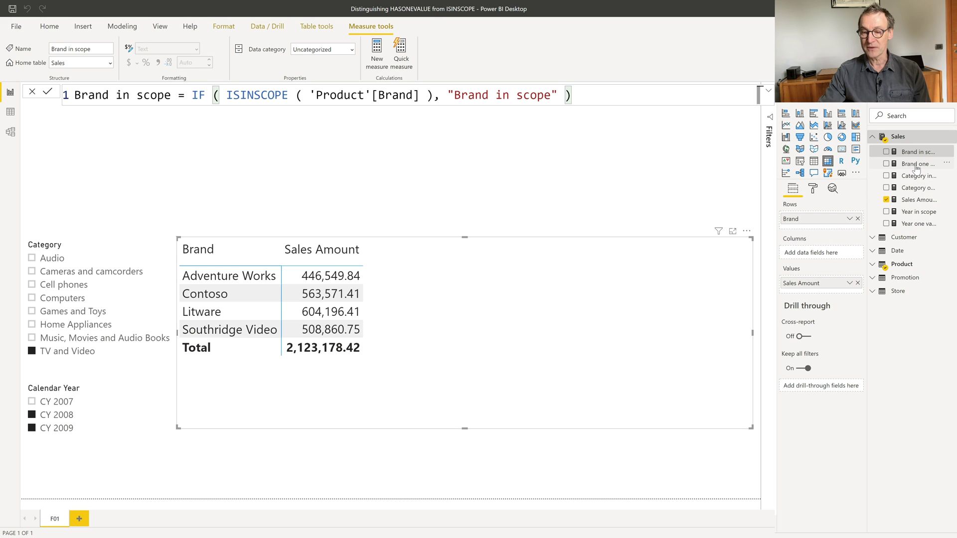
Add Brand one value and Brand in scope to the table, then remove Brand in scope
{"action": "left_click_drag", "start_coordinate": [916, 170], "coordinate": [549, 284]}
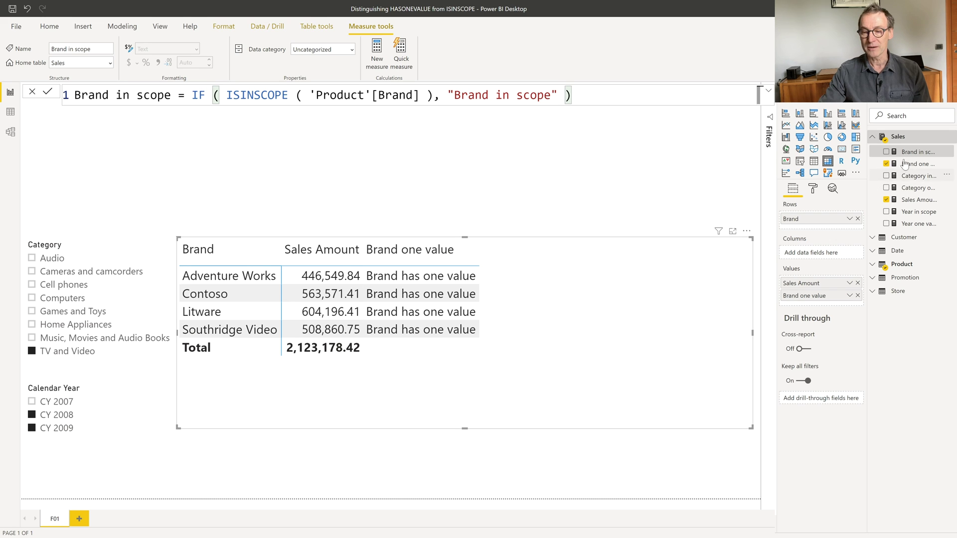
{"action": "left_click_drag", "start_coordinate": [914, 154], "coordinate": [599, 285]}
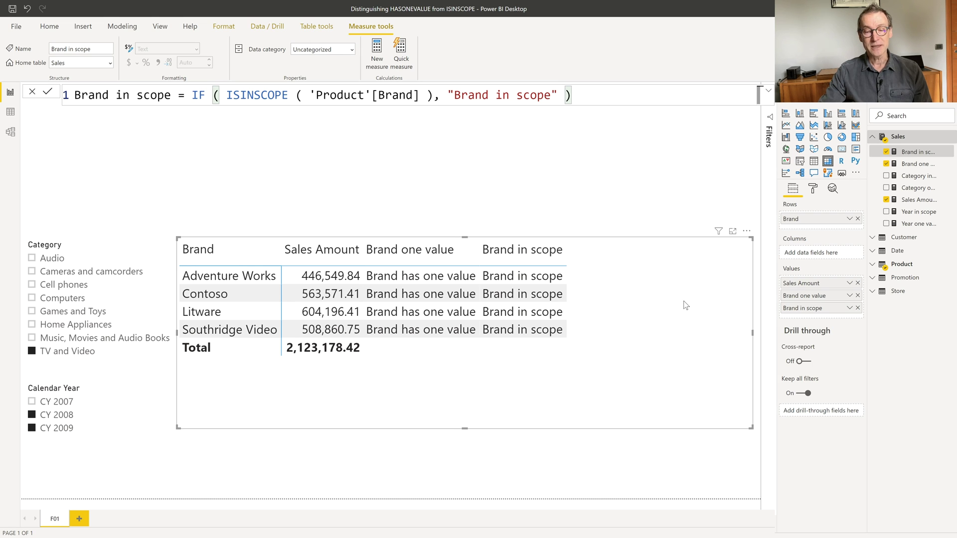
{"action": "left_click", "coordinate": [887, 152]}
Remove Brand one value, then add and remove the Category one value and Category in scope columns
{"action": "left_click", "coordinate": [887, 165]}
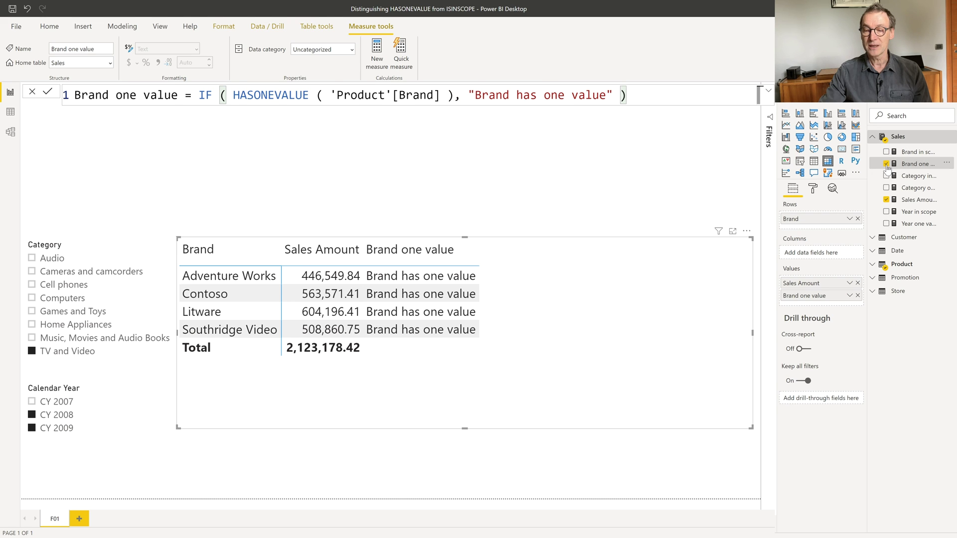
{"action": "left_click", "coordinate": [886, 164]}
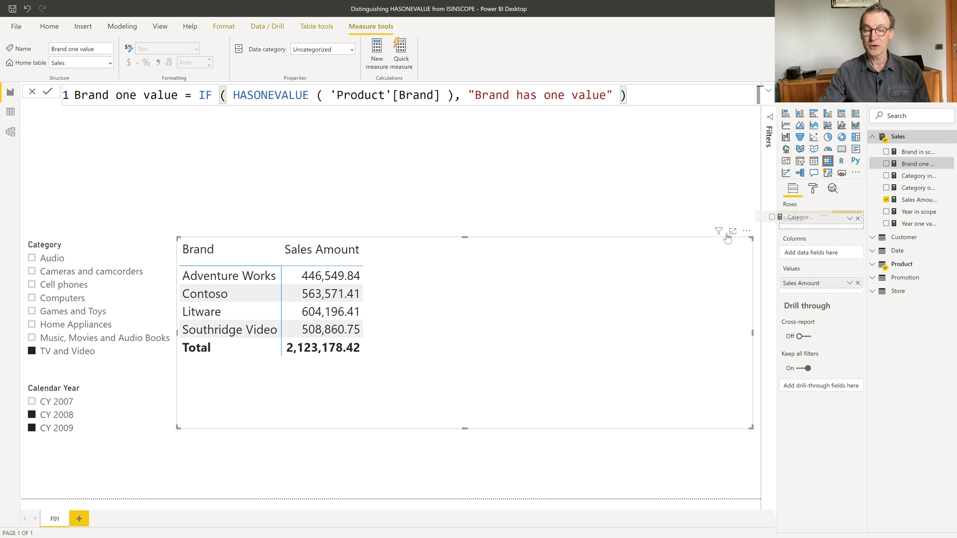
{"action": "left_click_drag", "start_coordinate": [914, 176], "coordinate": [494, 307]}
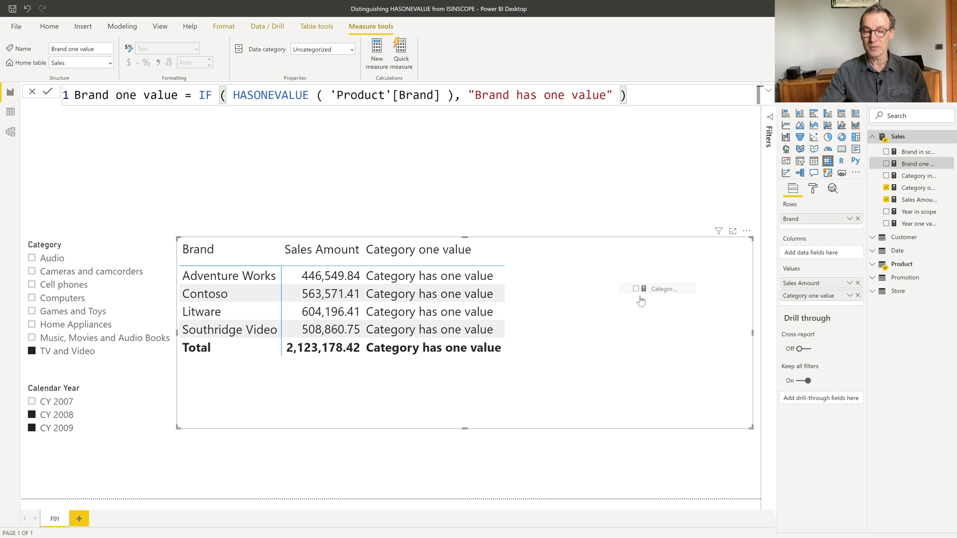
{"action": "left_click_drag", "start_coordinate": [828, 220], "coordinate": [641, 299]}
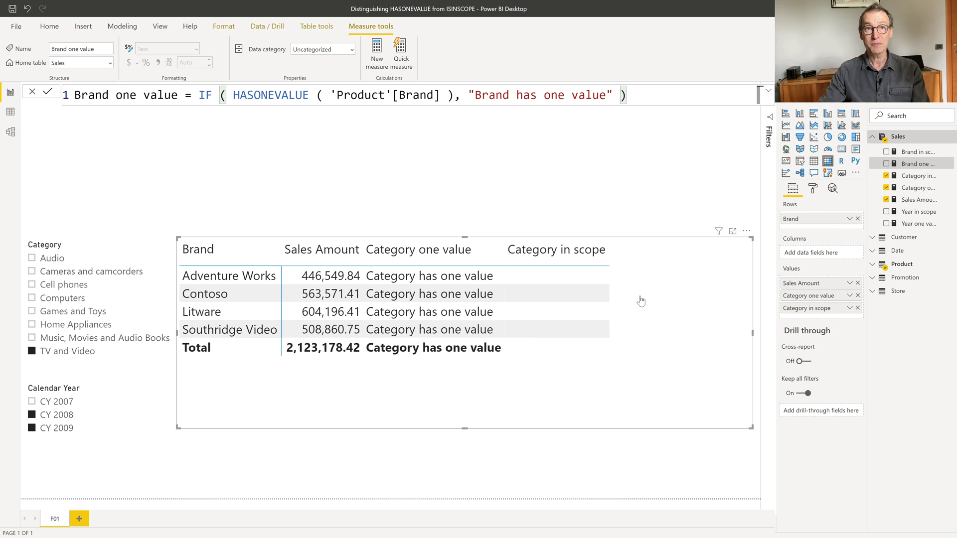
{"action": "left_click", "coordinate": [887, 176]}
{"action": "left_click", "coordinate": [887, 188]}
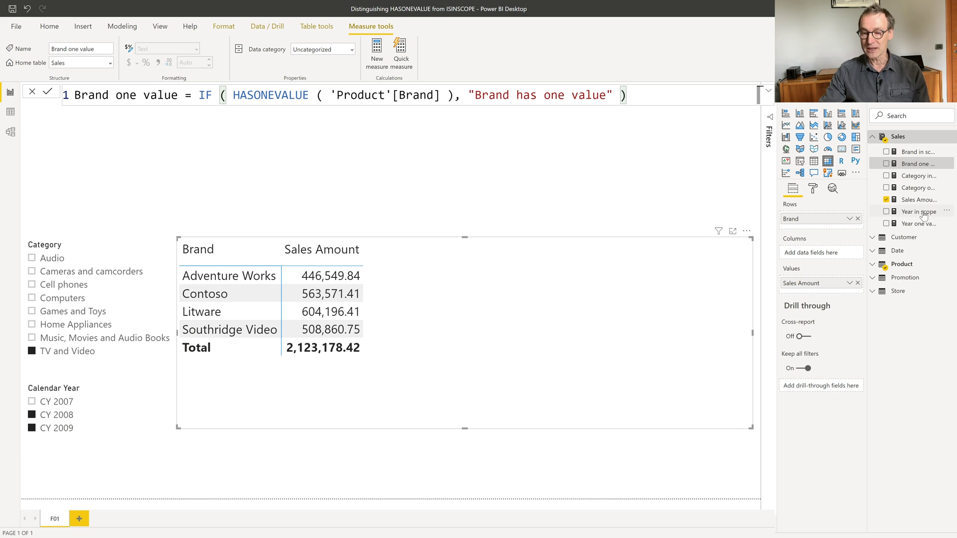
{"action": "mouse_move", "coordinate": [927, 228]}
{"action": "left_mouse_down"}
{"action": "mouse_move", "coordinate": [641, 264]}
{"action": "mouse_move", "coordinate": [459, 303]}
{"action": "mouse_move", "coordinate": [476, 310]}
{"action": "left_mouse_up"}
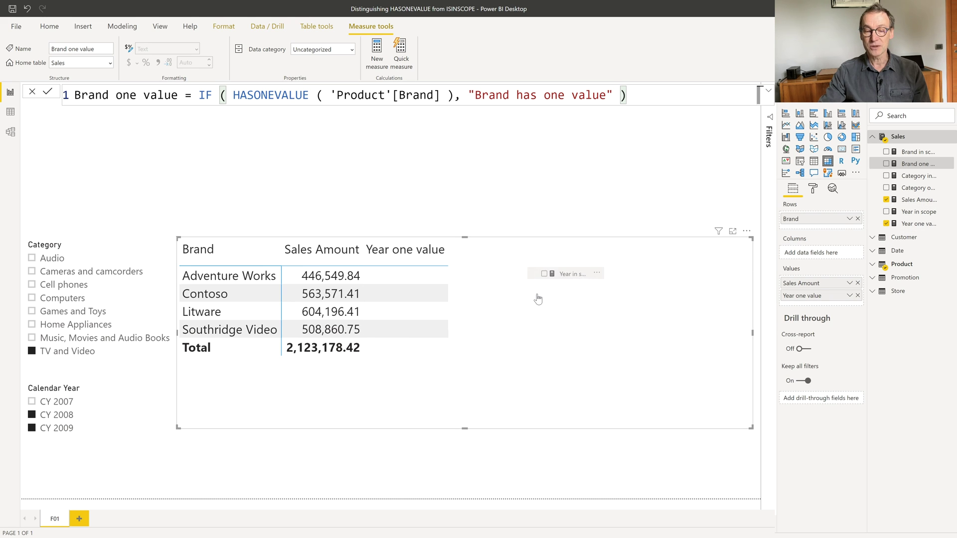
{"action": "left_click_drag", "start_coordinate": [776, 259], "coordinate": [537, 299]}
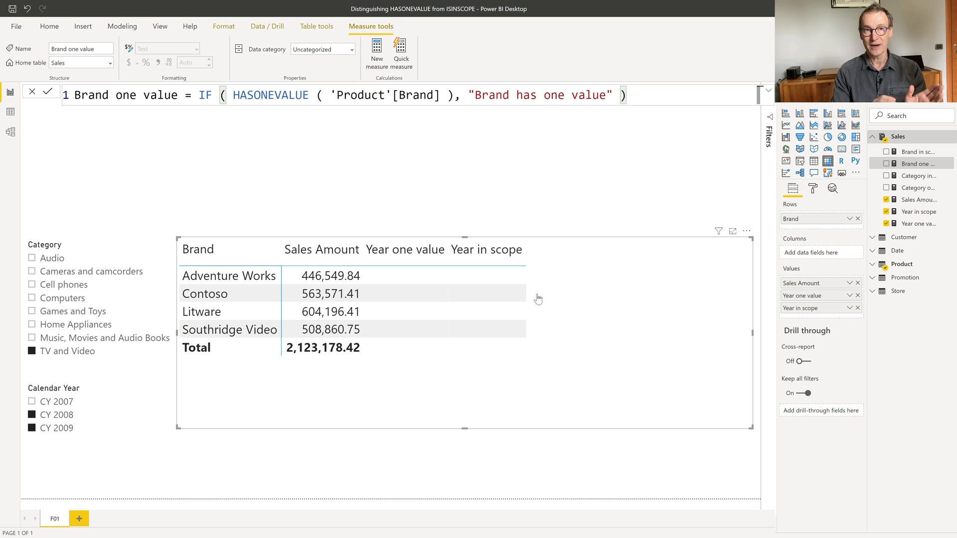
{"action": "mouse_move", "coordinate": [918, 211]}
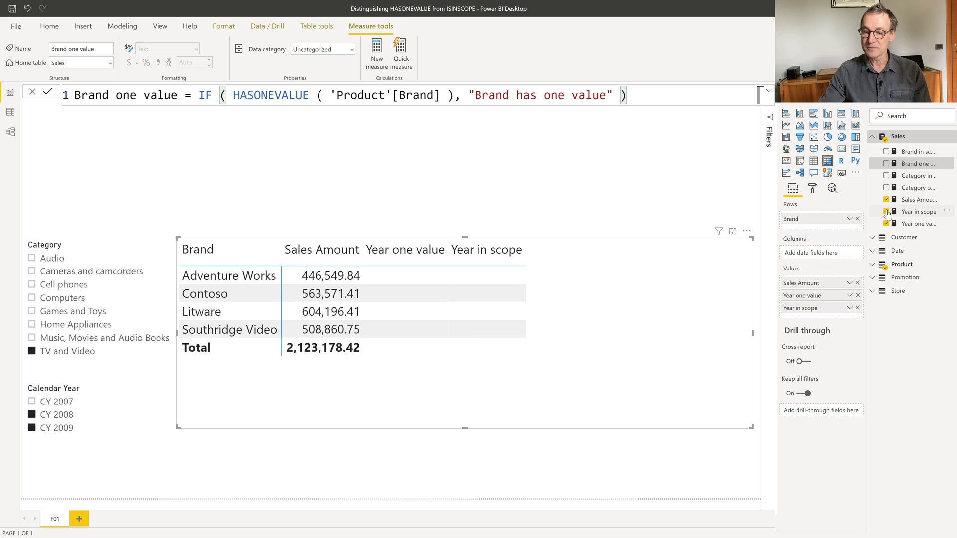
{"action": "left_click", "coordinate": [886, 211]}
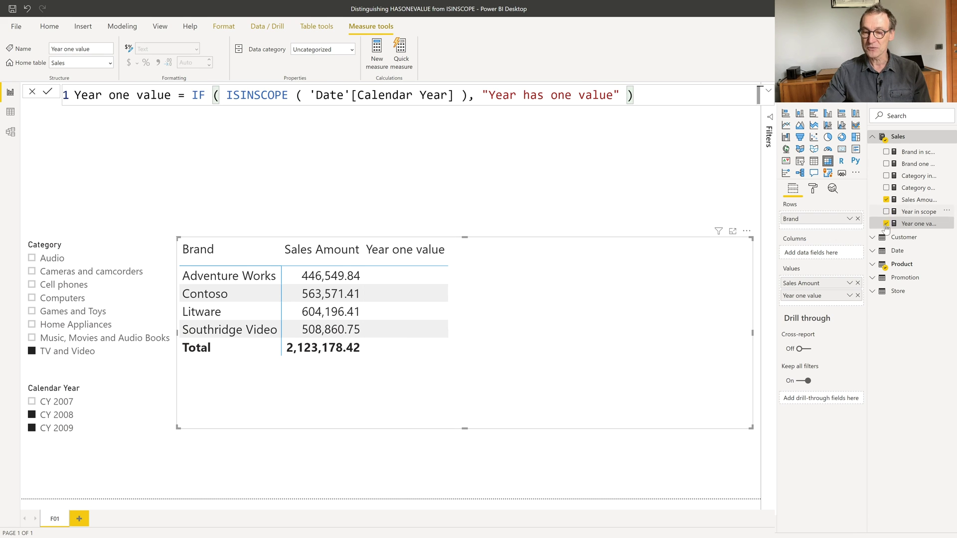
Replace the Year and scope measure columns with Brand one value and Category one value
{"action": "left_click", "coordinate": [887, 224]}
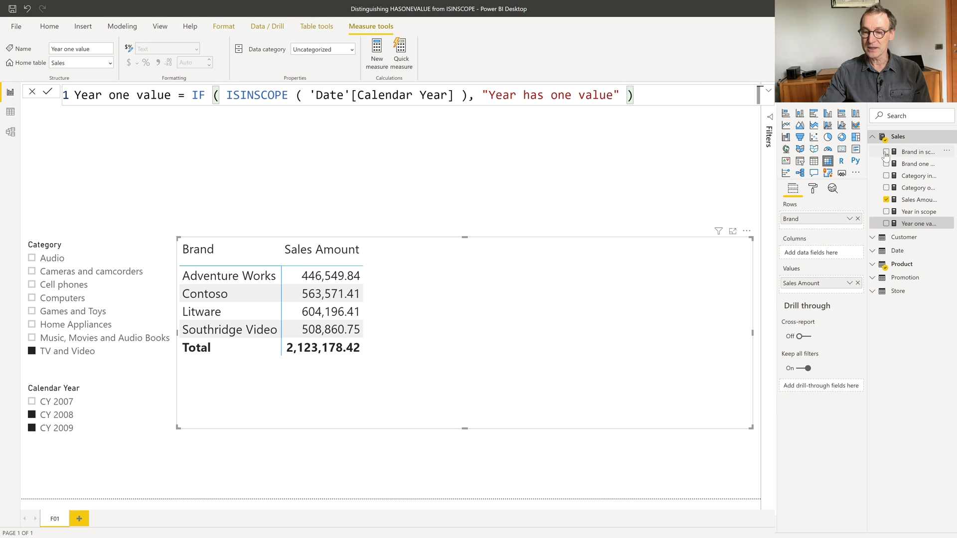
{"action": "left_click", "coordinate": [886, 152]}
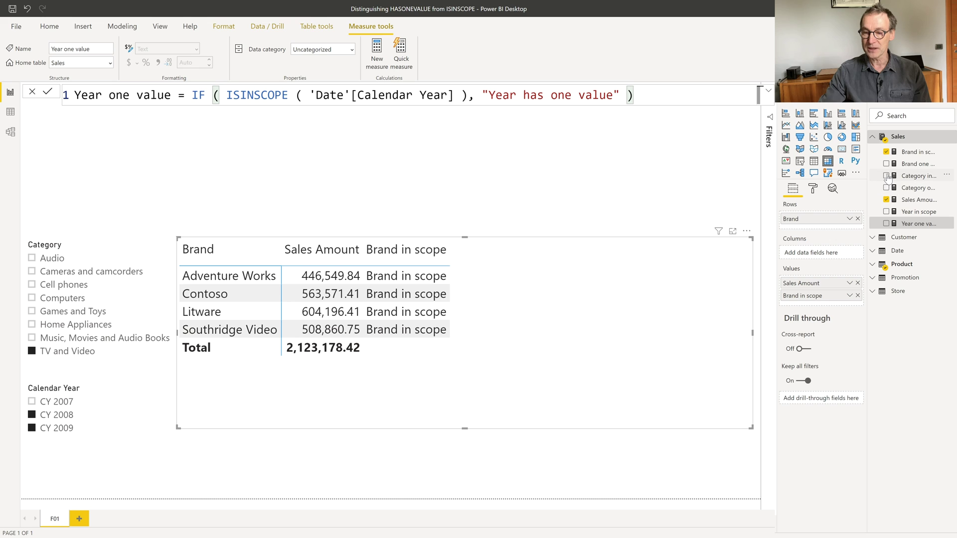
{"action": "left_click", "coordinate": [886, 176]}
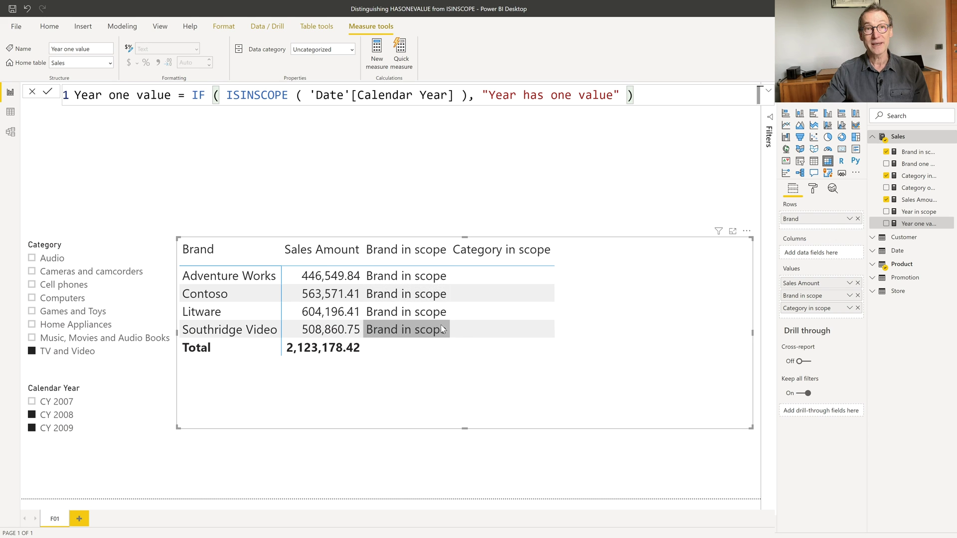
{"action": "left_click", "coordinate": [890, 154]}
{"action": "left_click", "coordinate": [888, 176]}
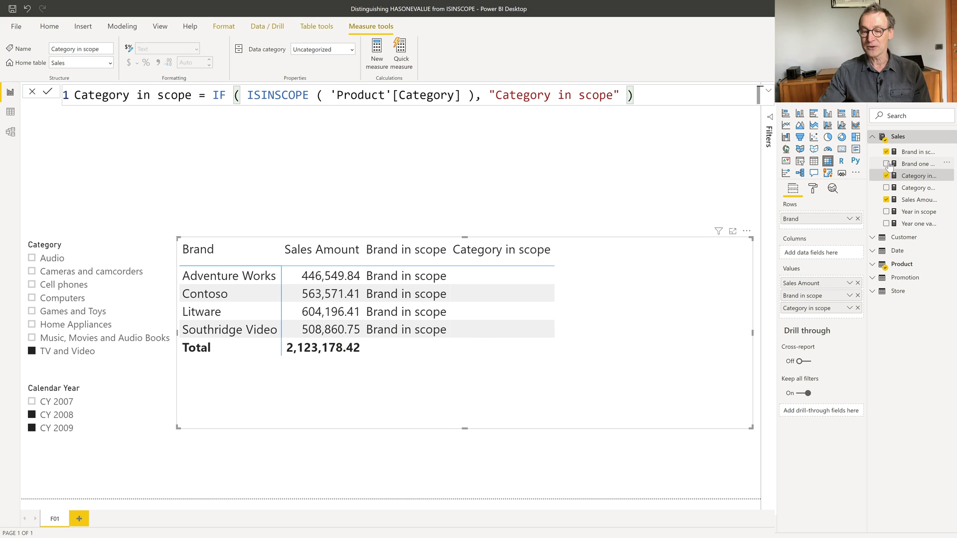
{"action": "left_click", "coordinate": [886, 176]}
{"action": "left_click", "coordinate": [887, 152]}
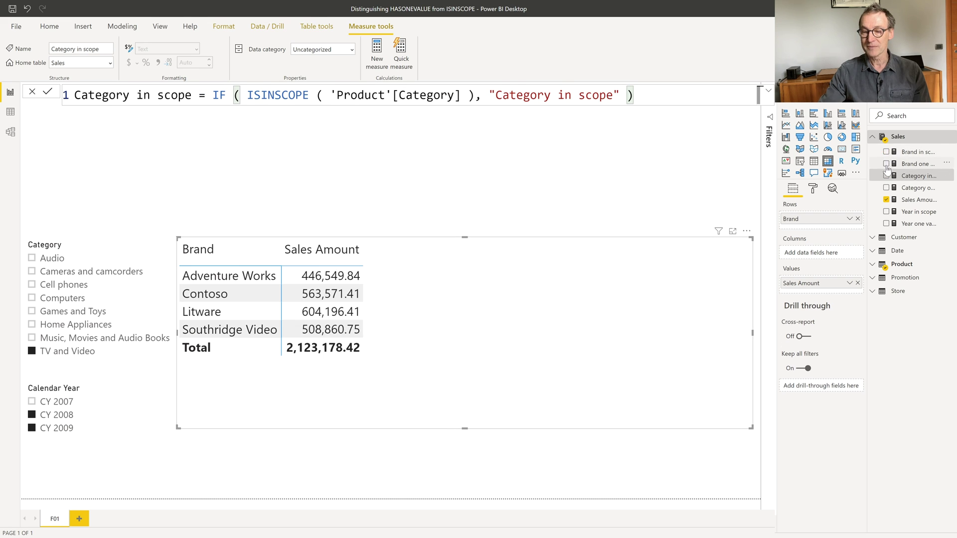
{"action": "left_click", "coordinate": [887, 188]}
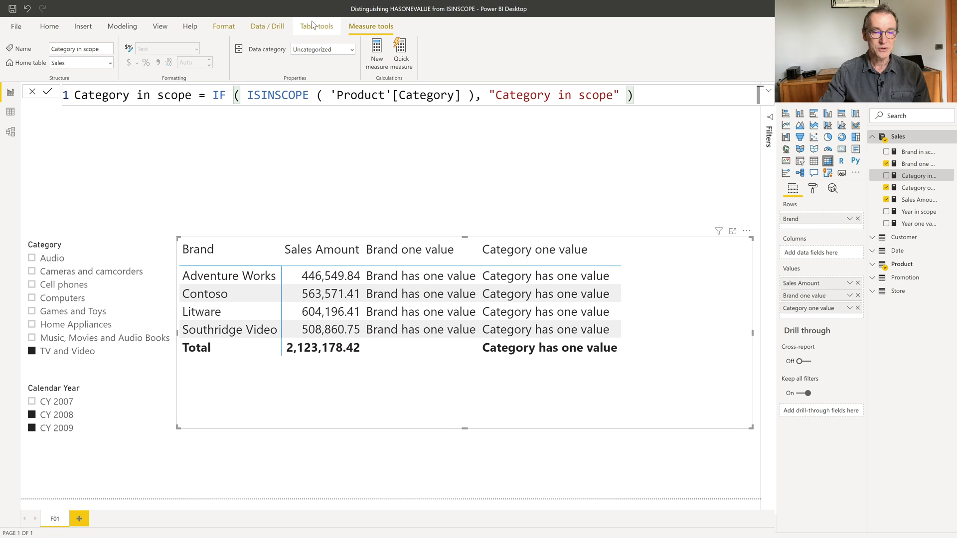
Record a Performance analyzer refresh and expand the Matrix timings to reach its query
{"action": "left_click", "coordinate": [160, 26]}
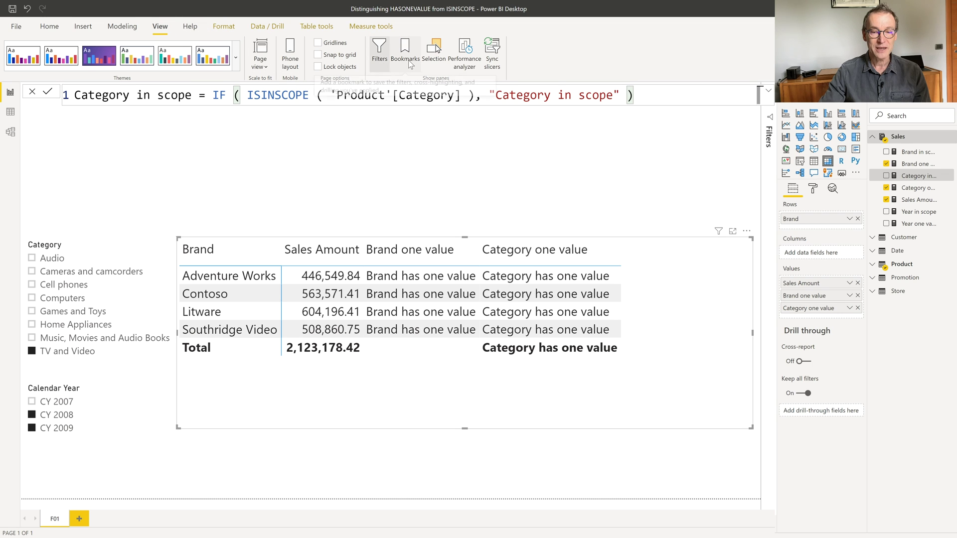
{"action": "left_click", "coordinate": [464, 54]}
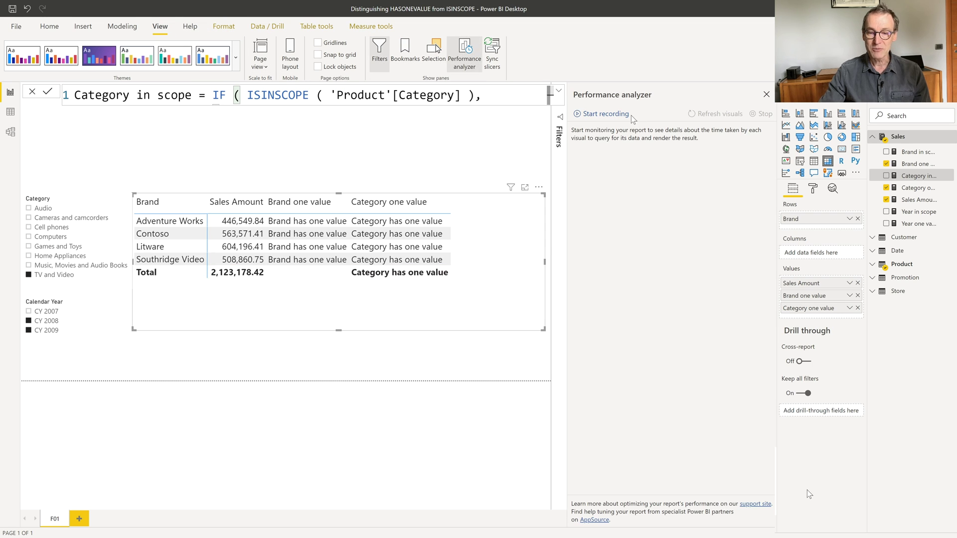
{"action": "left_click", "coordinate": [603, 115]}
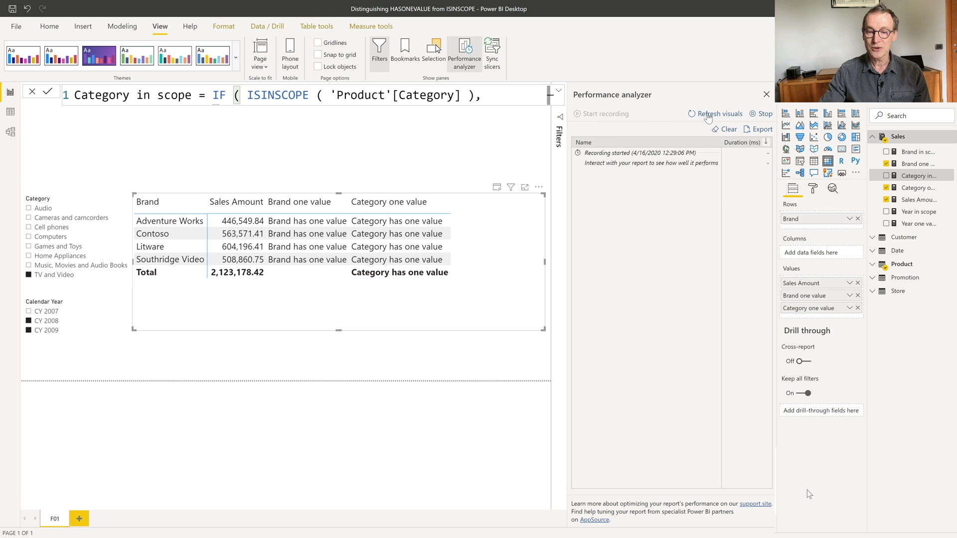
{"action": "left_click", "coordinate": [708, 115]}
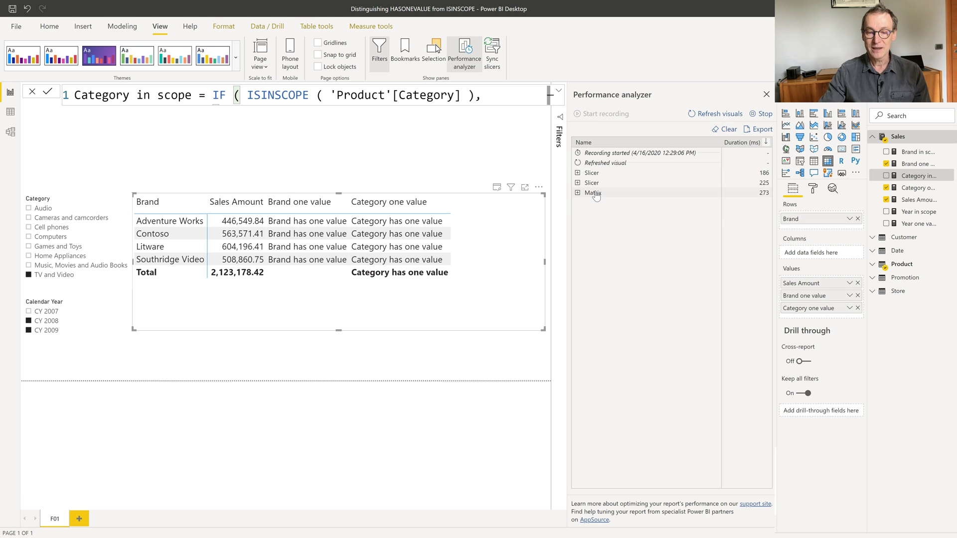
{"action": "left_click", "coordinate": [595, 194]}
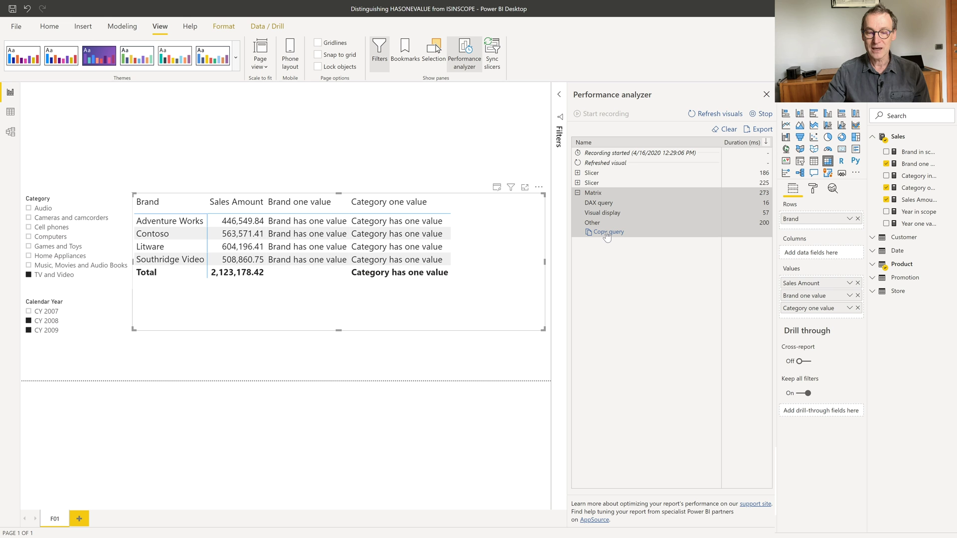
{"action": "key", "text": "alt+Tab"}
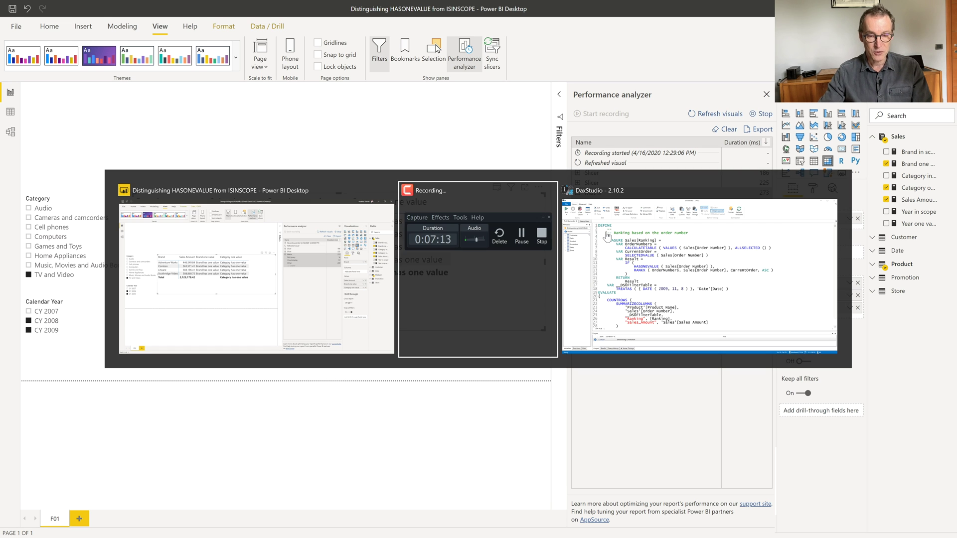
Paste the matrix's copied DAX query into DAX Studio's empty Query1 editor
{"action": "left_click", "coordinate": [608, 236]}
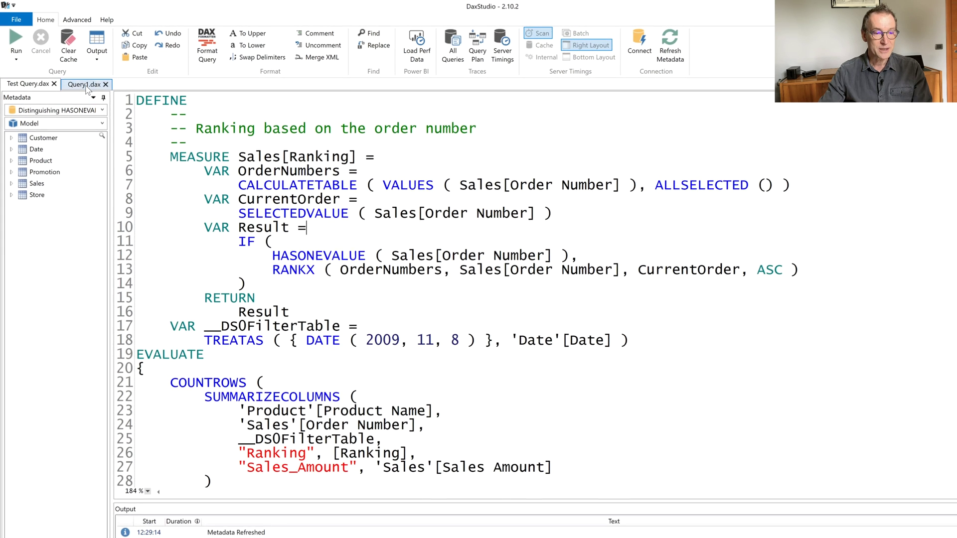
{"action": "left_click", "coordinate": [86, 85]}
{"action": "left_click", "coordinate": [339, 193]}
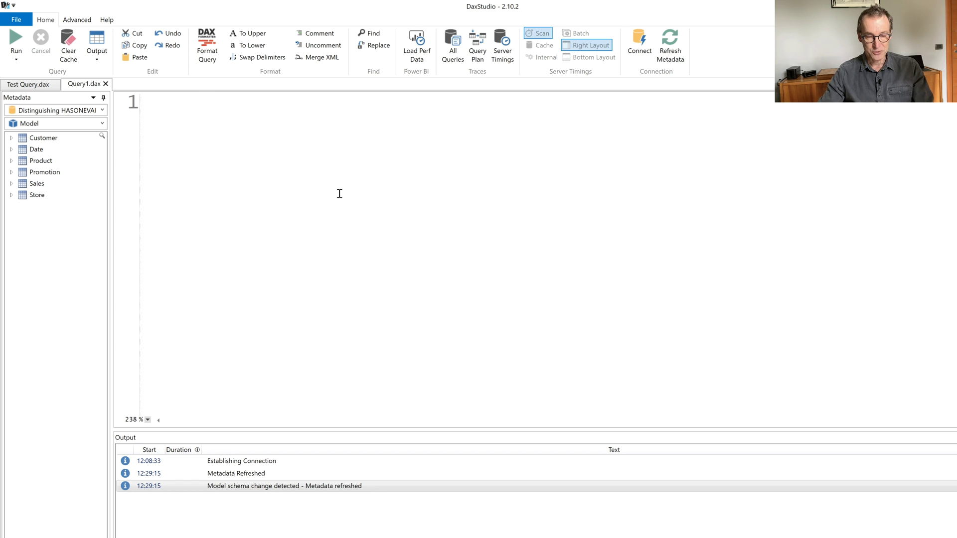
{"action": "key", "text": "ctrl+v"}
{"action": "scroll", "coordinate": [340, 194], "scroll_direction": "down", "scroll_amount": 2, "text": "ctrl"}
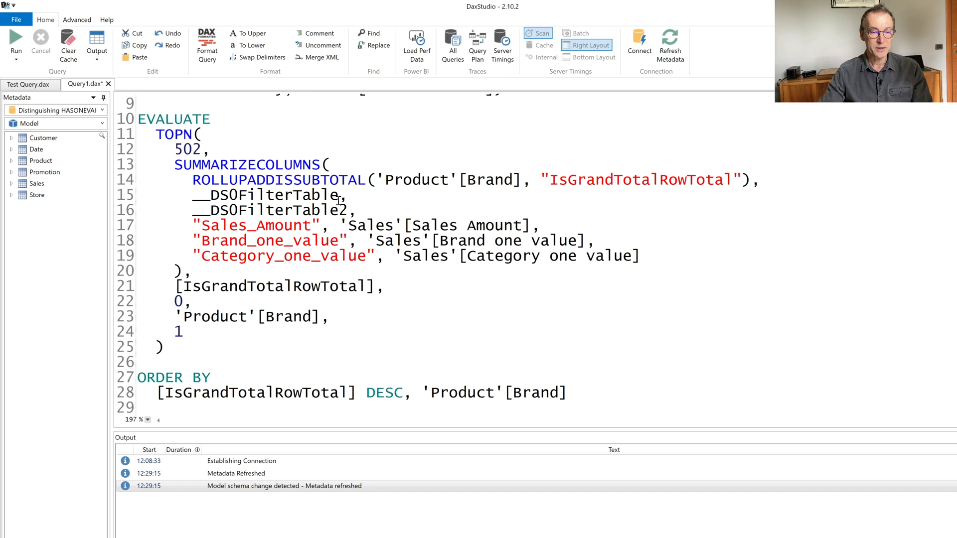
{"action": "scroll", "coordinate": [339, 200], "scroll_direction": "up", "scroll_amount": 3}
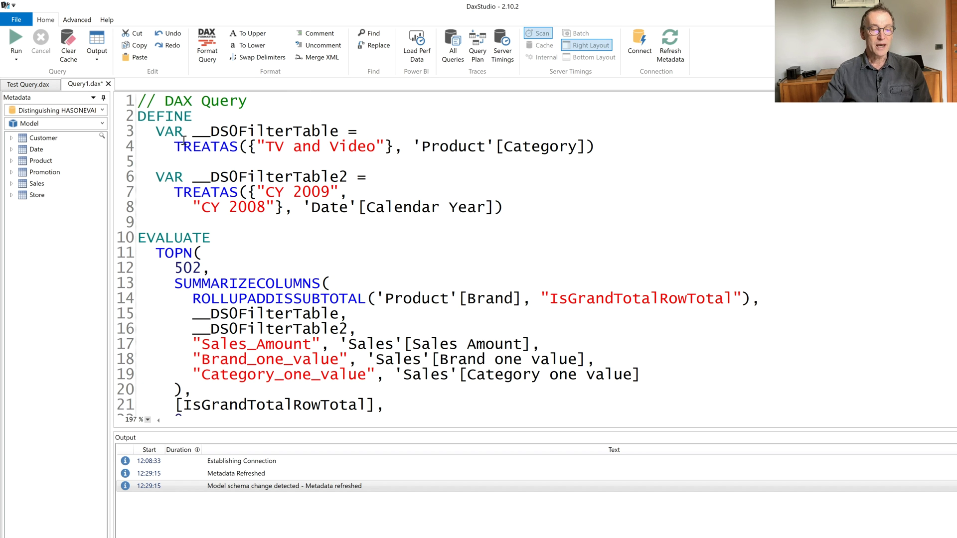
Highlight the __DSOFilterTable variable, TOPN 502 limit, SUMMARIZECOLUMNS and 'Product'[Brand] in the query
{"action": "left_click_drag", "start_coordinate": [184, 133], "coordinate": [338, 133]}
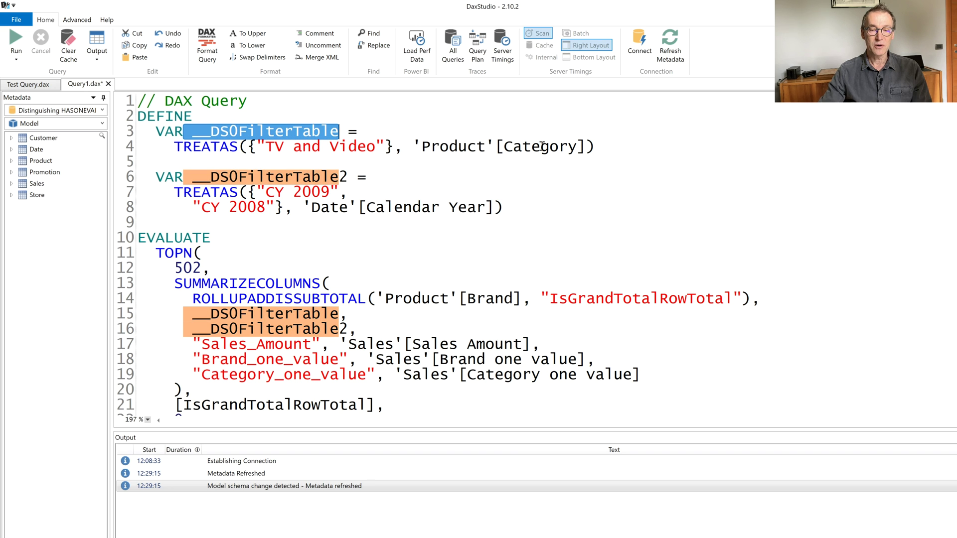
{"action": "left_click", "coordinate": [330, 194]}
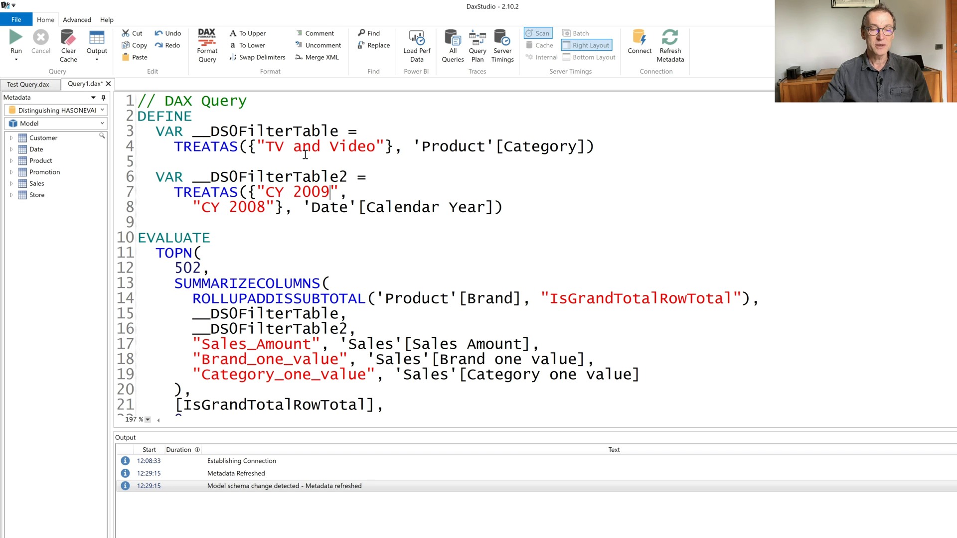
{"action": "scroll", "coordinate": [296, 207], "scroll_direction": "down", "scroll_amount": 1}
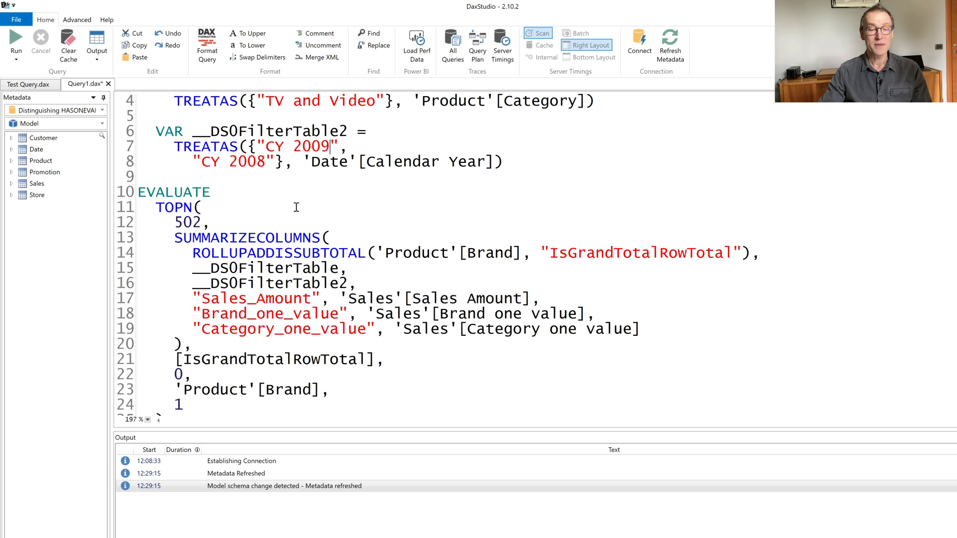
{"action": "scroll", "coordinate": [296, 207], "scroll_direction": "down", "scroll_amount": 1}
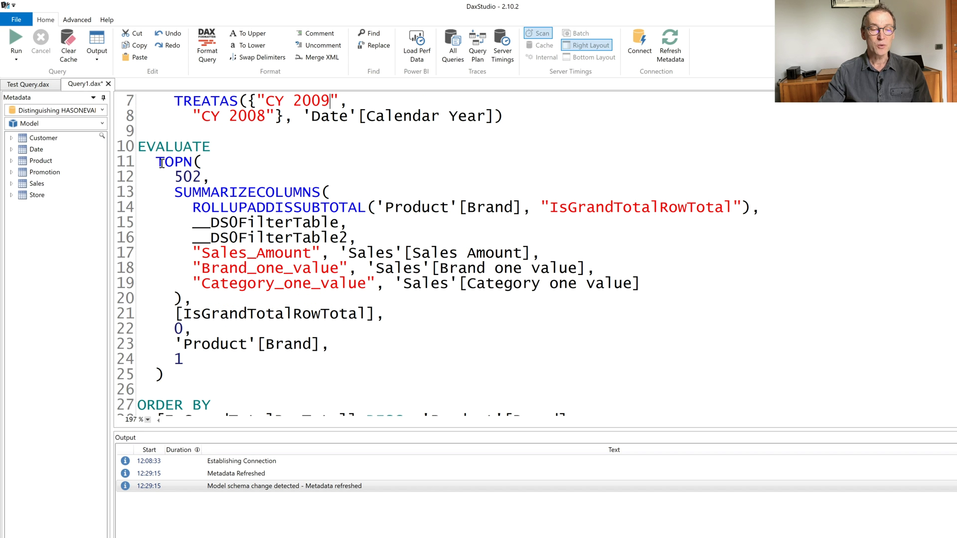
{"action": "left_click", "coordinate": [212, 176], "text": "shift"}
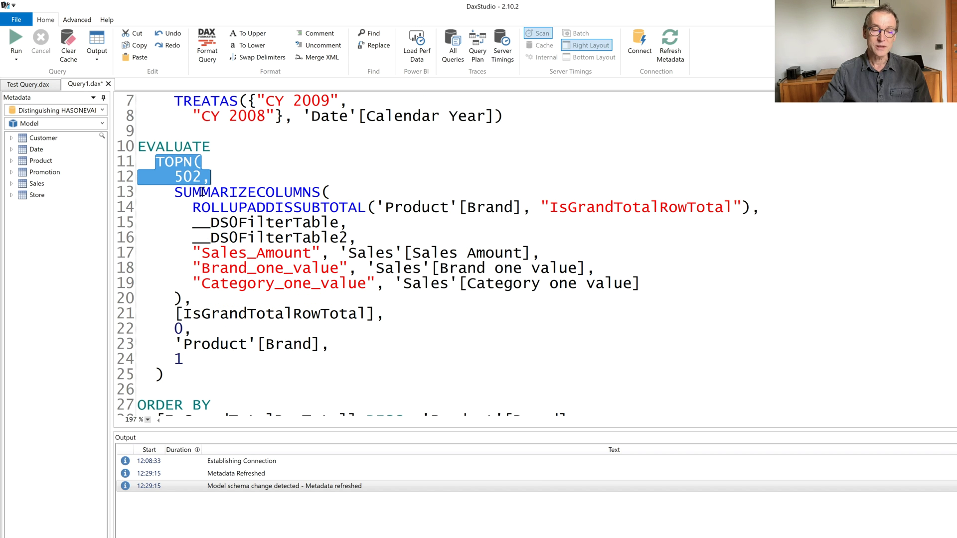
{"action": "left_click_drag", "start_coordinate": [176, 193], "coordinate": [323, 189]}
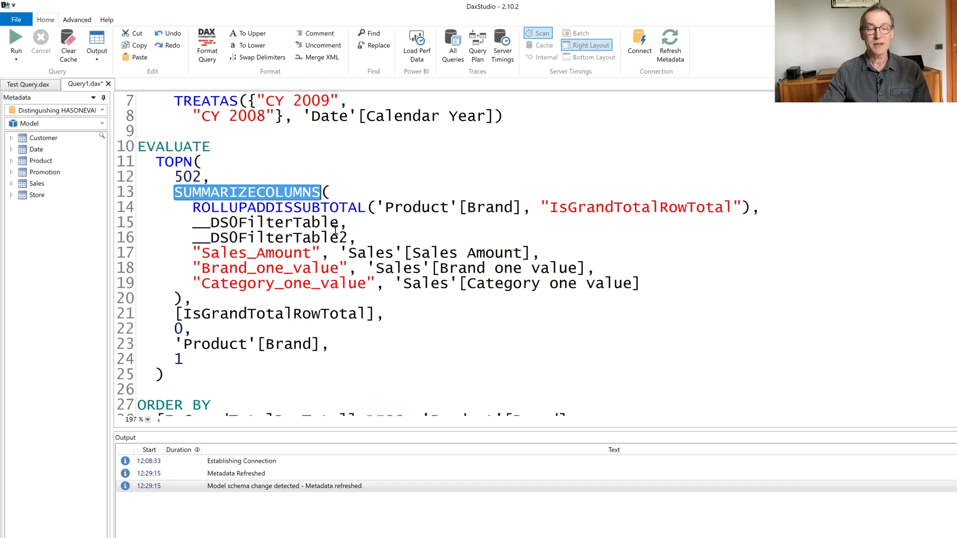
{"action": "left_click_drag", "start_coordinate": [376, 206], "coordinate": [523, 206]}
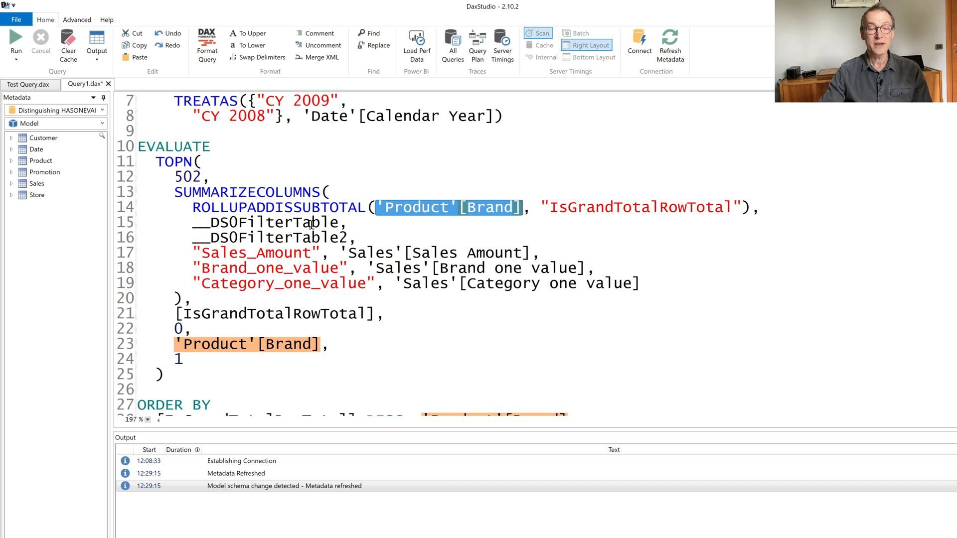
Highlight the 'Sales'[Brand one value] measure reference and the two filter table arguments
{"action": "scroll", "coordinate": [314, 224], "scroll_direction": "up", "scroll_amount": 1}
{"action": "scroll", "coordinate": [325, 175], "scroll_direction": "up", "scroll_amount": 1}
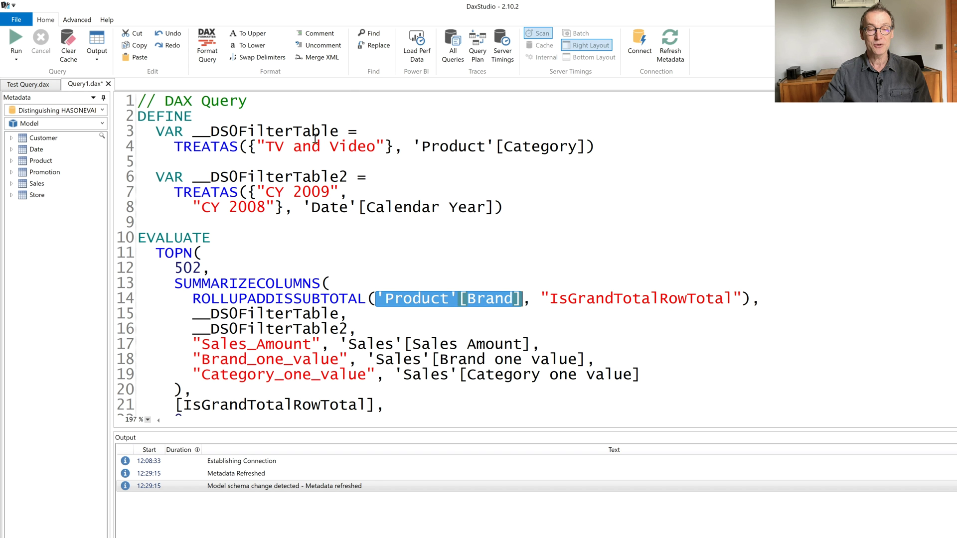
{"action": "scroll", "coordinate": [392, 227], "scroll_direction": "down", "scroll_amount": 1}
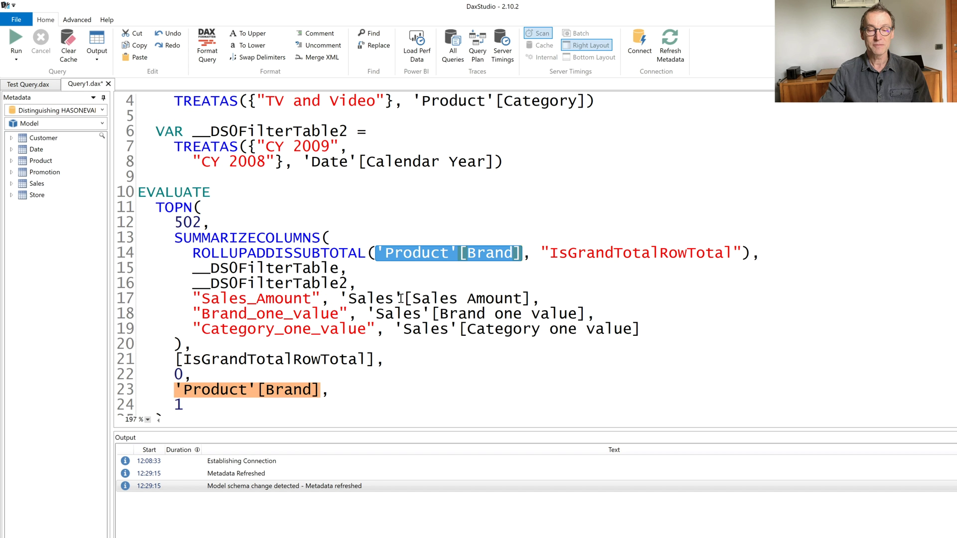
{"action": "left_click_drag", "start_coordinate": [377, 314], "coordinate": [585, 313]}
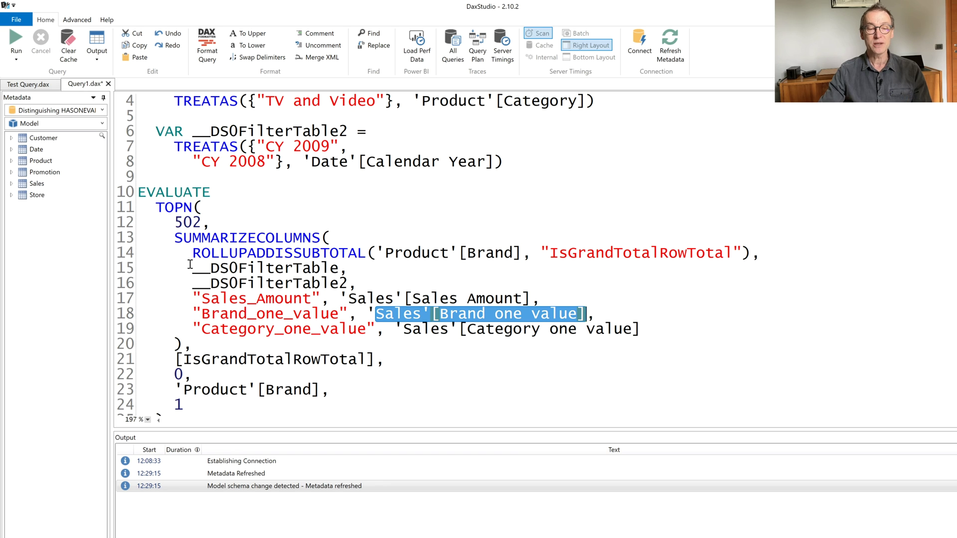
{"action": "left_click_drag", "start_coordinate": [191, 267], "coordinate": [353, 280]}
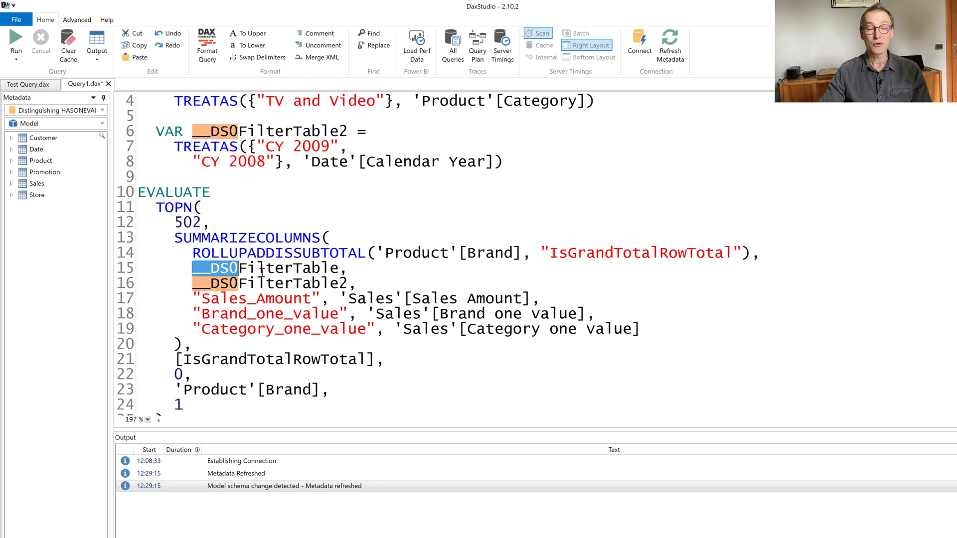
{"action": "left_click", "coordinate": [480, 300]}
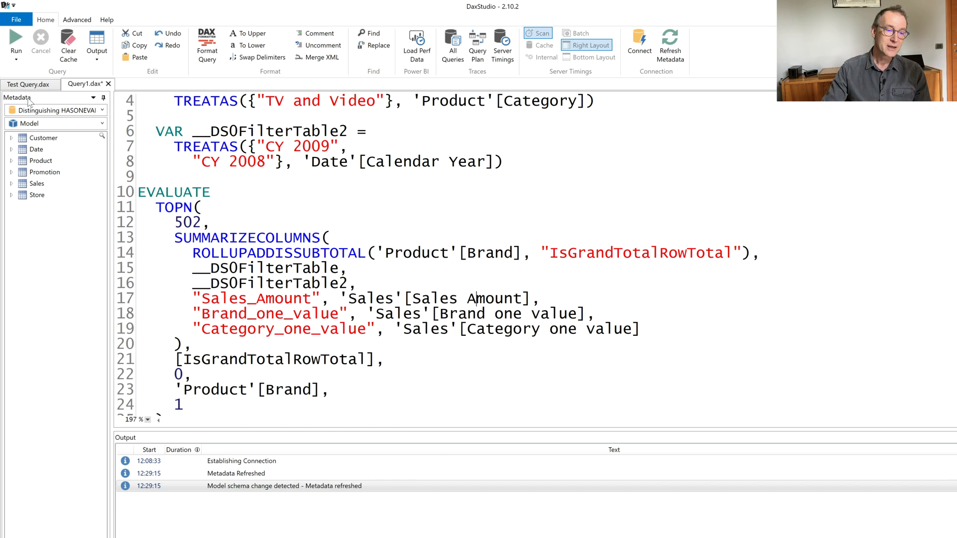
In Test Query, replace HASONEVALUE with ISINSCOPE in the Ranking measure's IF condition
{"action": "left_click", "coordinate": [33, 86]}
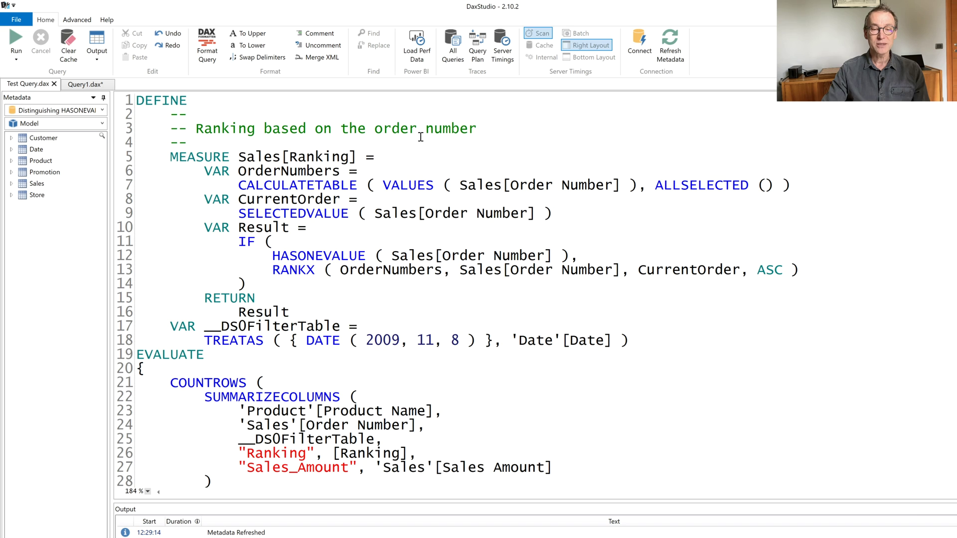
{"action": "double_click", "coordinate": [306, 255]}
{"action": "type", "text": "ins"}
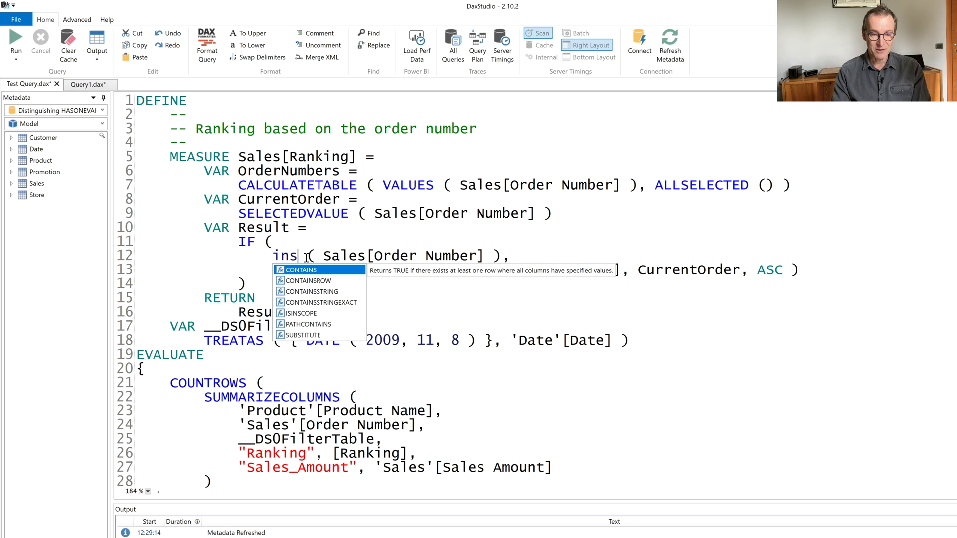
{"action": "key", "text": "Down"}
{"action": "key", "text": "Down"}
{"action": "key", "text": "Down"}
{"action": "key", "text": "Tab"}
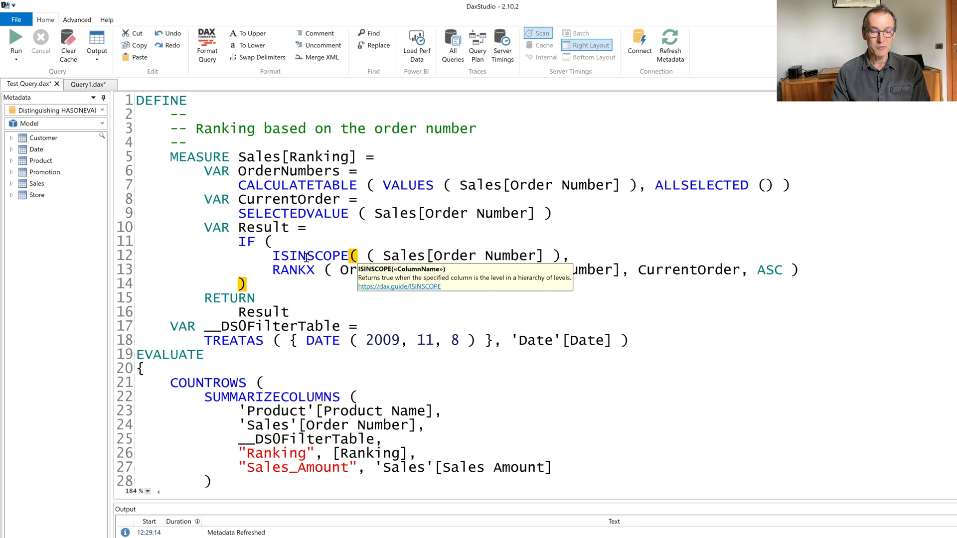
{"action": "key", "text": "BackSpace"}
{"action": "key", "text": "Right"}
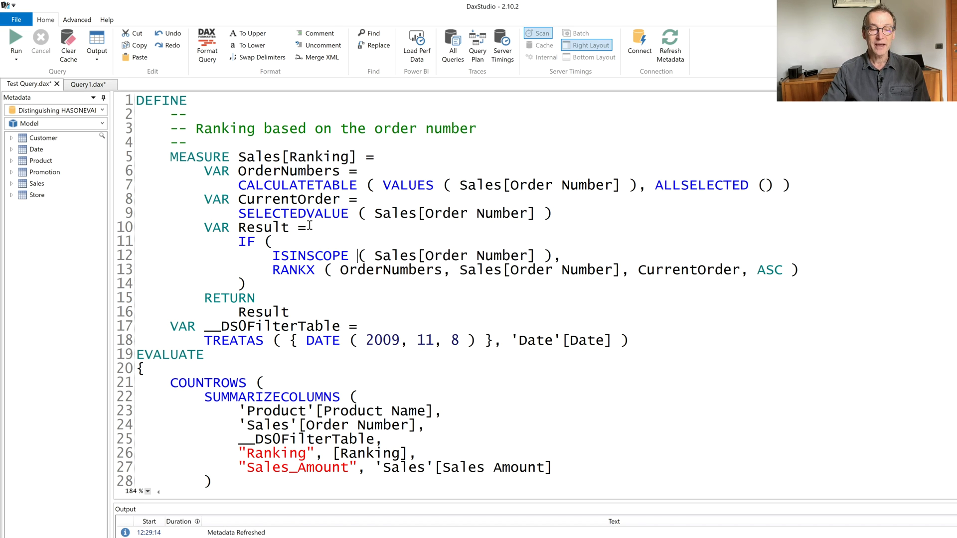
Highlight the ISINSCOPE condition, the Product Name and Order Number grouping, and the COUNTROWS wrapper
{"action": "left_click_drag", "start_coordinate": [276, 257], "coordinate": [553, 255]}
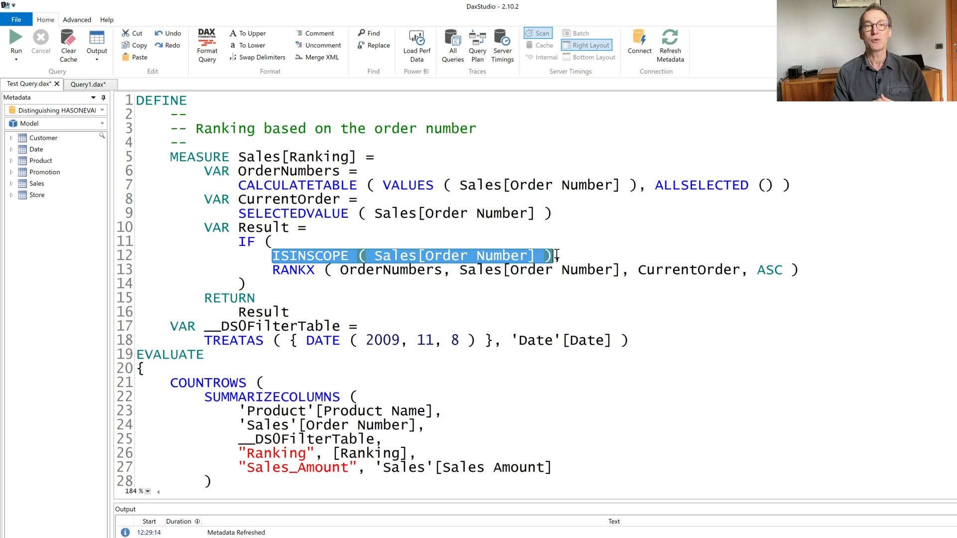
{"action": "scroll", "coordinate": [561, 284], "scroll_direction": "down", "scroll_amount": 2}
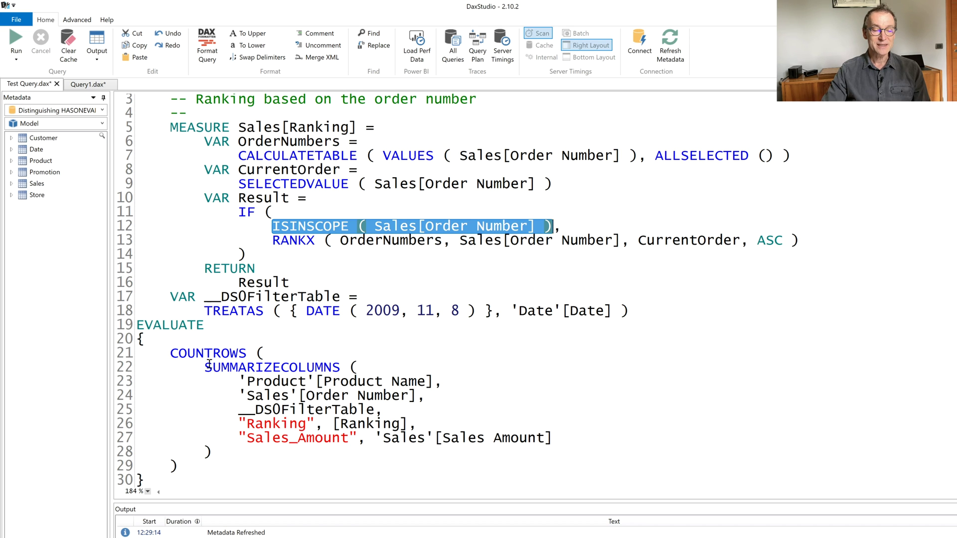
{"action": "left_click_drag", "start_coordinate": [213, 369], "coordinate": [218, 454]}
{"action": "left_click", "coordinate": [331, 436]}
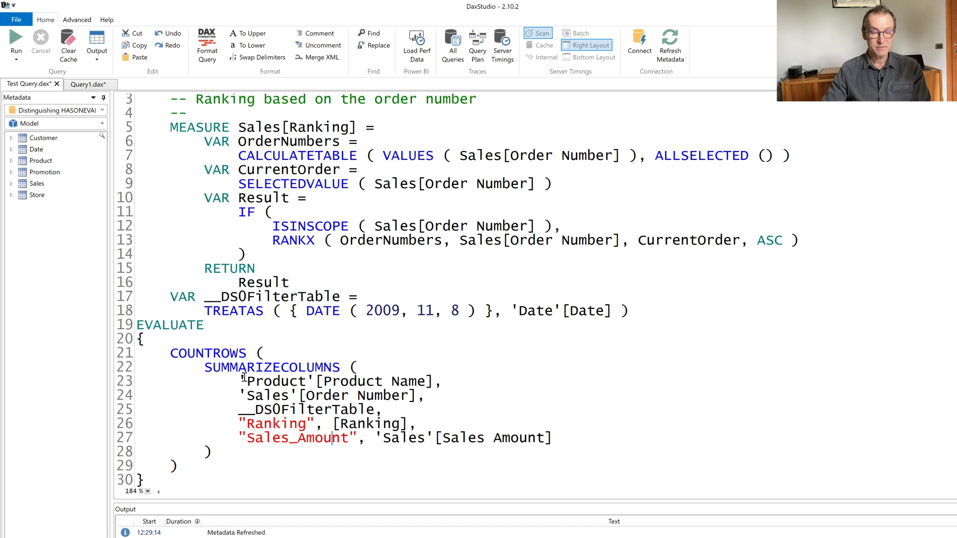
{"action": "left_click_drag", "start_coordinate": [239, 381], "coordinate": [442, 399]}
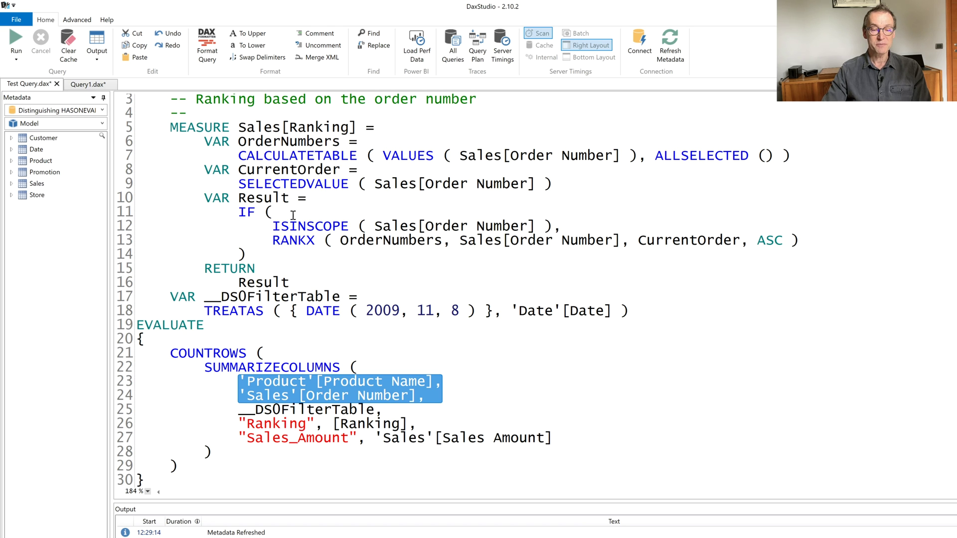
{"action": "left_click", "coordinate": [418, 409]}
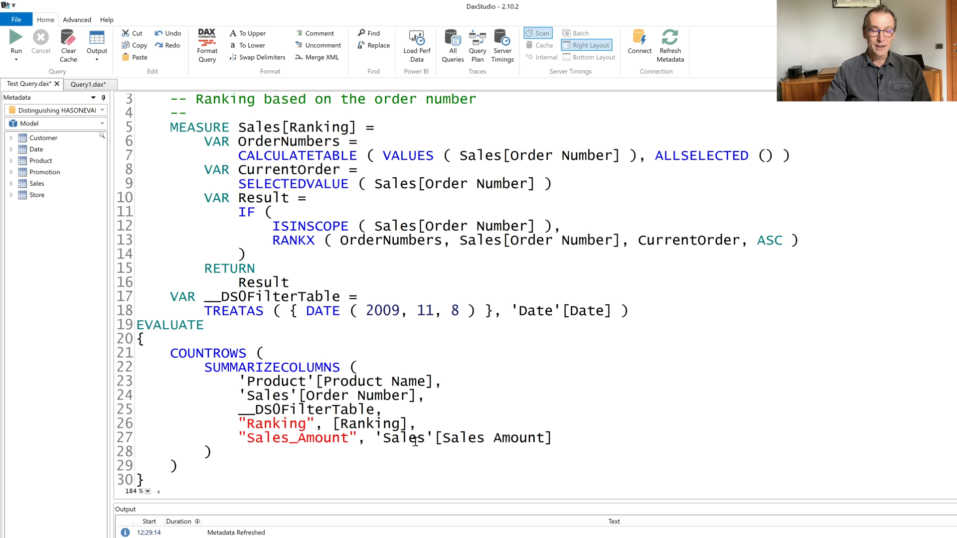
{"action": "left_click", "coordinate": [383, 466]}
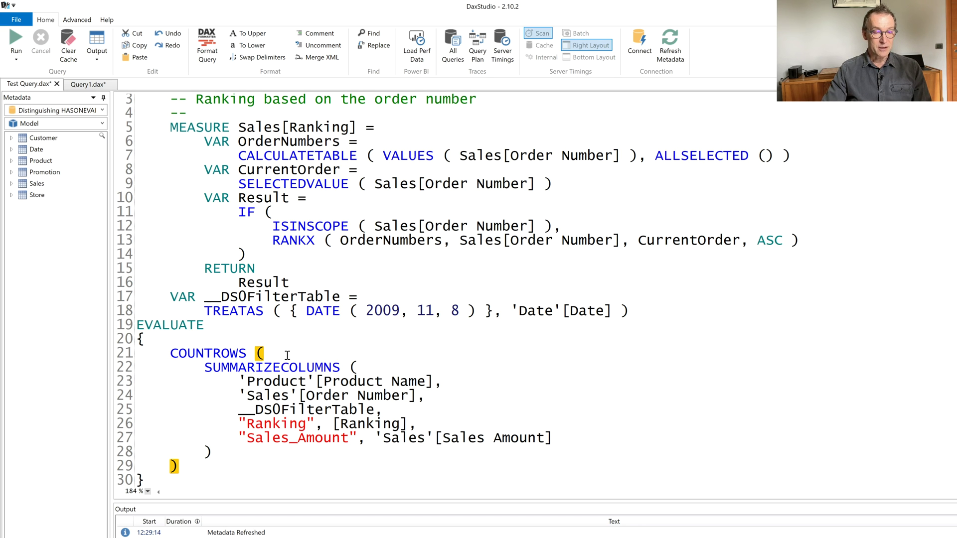
{"action": "left_click_drag", "start_coordinate": [288, 354], "coordinate": [135, 339]}
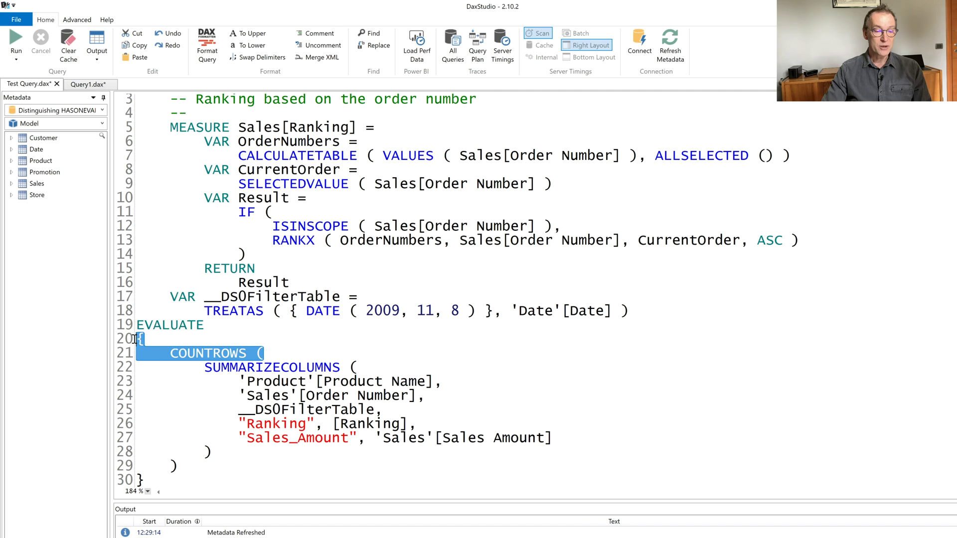
{"action": "left_click", "coordinate": [259, 368]}
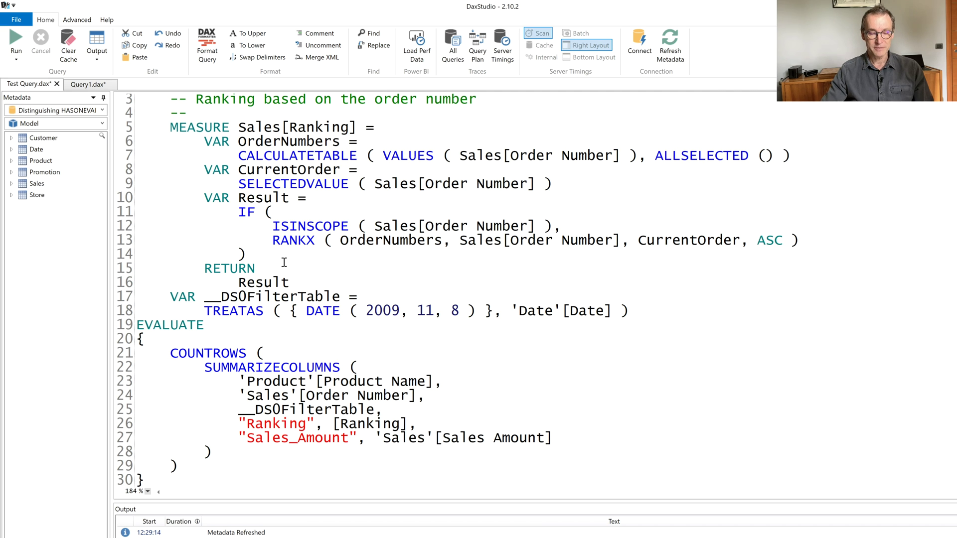
Run the ISINSCOPE query with F5, highlighting the grouping columns and ISINSCOPE while it executes
{"action": "key", "text": "F5"}
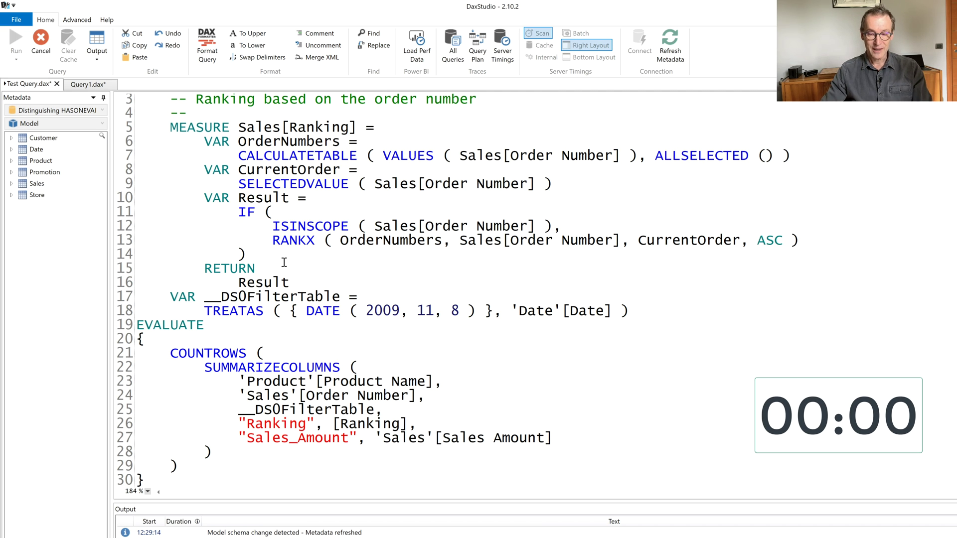
{"action": "left_click", "coordinate": [284, 264]}
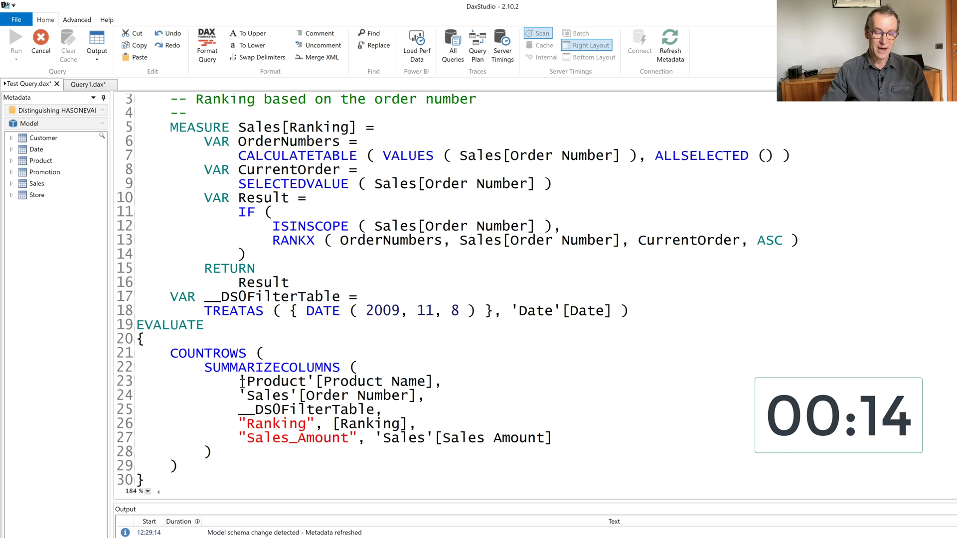
{"action": "left_click_drag", "start_coordinate": [237, 381], "coordinate": [448, 390]}
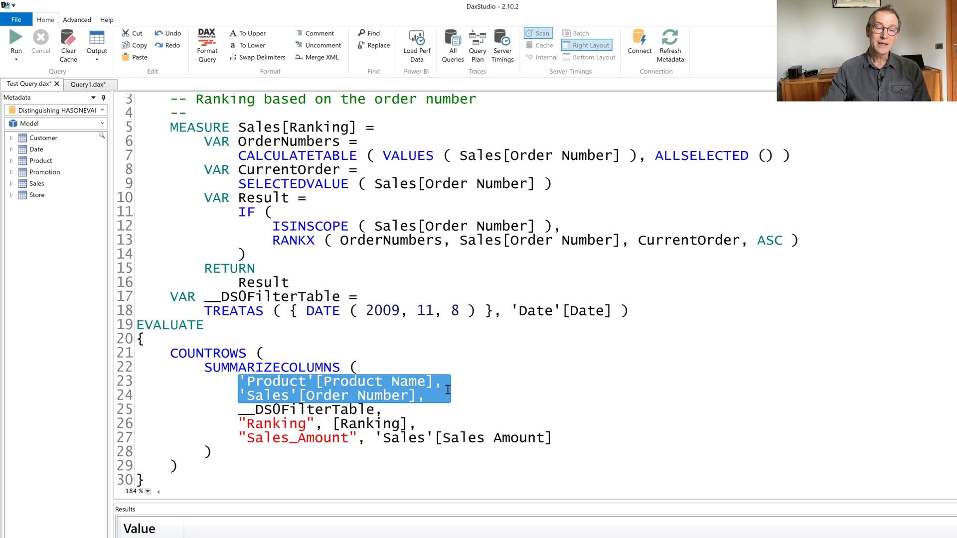
{"action": "left_click_drag", "start_coordinate": [273, 225], "coordinate": [358, 225]}
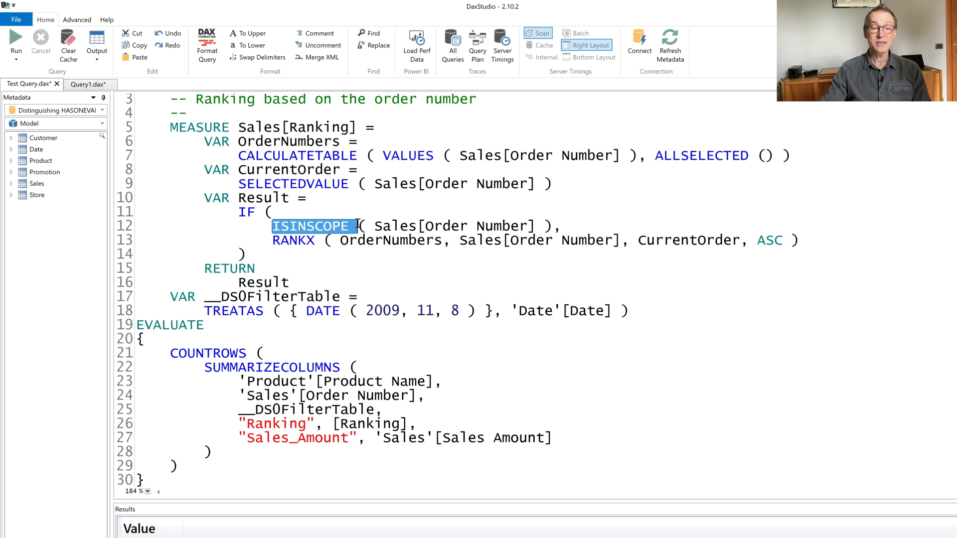
{"action": "double_click", "coordinate": [310, 226]}
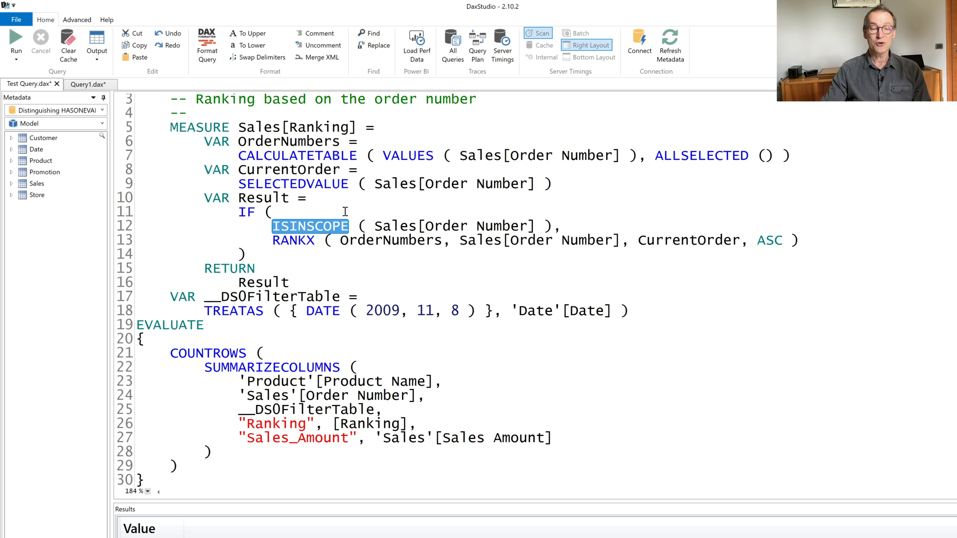
{"action": "left_click", "coordinate": [373, 395]}
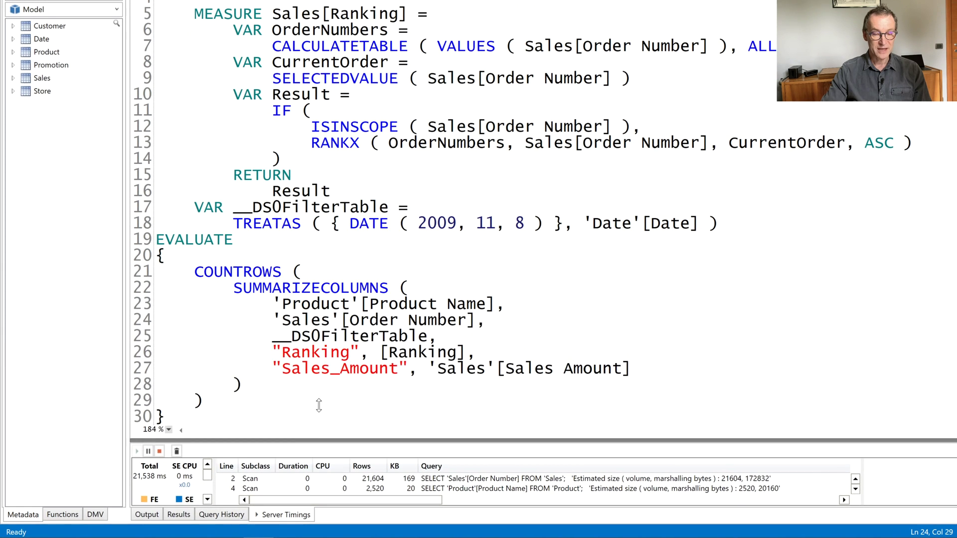
Enlarge the Server Timings results pane and select ISINSCOPE in the query
{"action": "left_click_drag", "start_coordinate": [321, 399], "coordinate": [321, 329]}
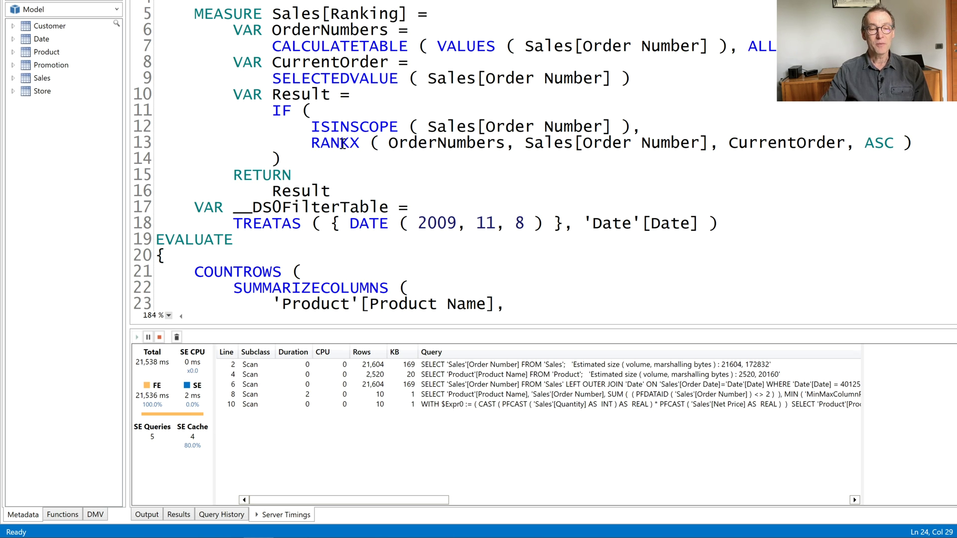
{"action": "double_click", "coordinate": [345, 128]}
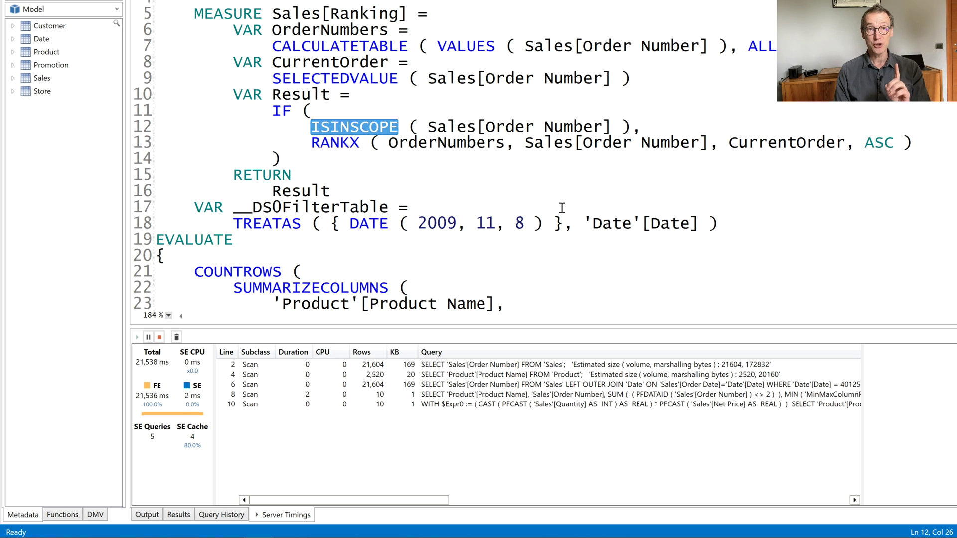
Change ISINSCOPE back to HASONEVALUE on Sales[Order Number] and rerun the query with F5
{"action": "type", "text": "h"}
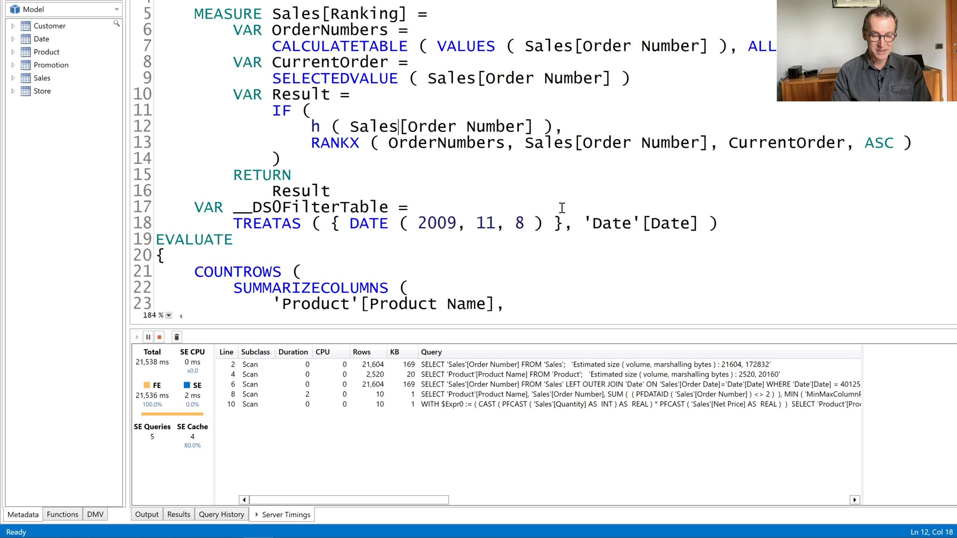
{"action": "type", "text": "asone"}
{"action": "key", "text": "Down"}
{"action": "key", "text": "Tab"}
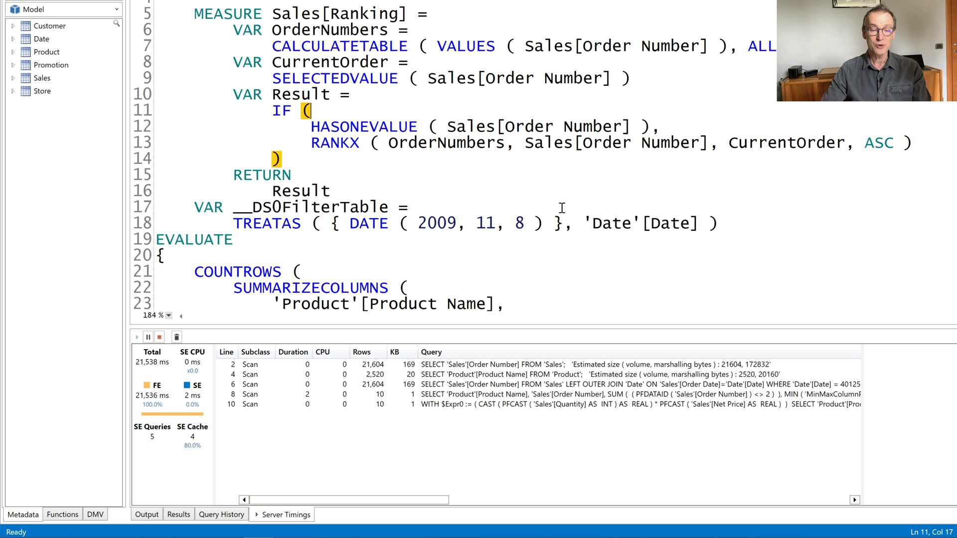
{"action": "key", "text": "F5"}
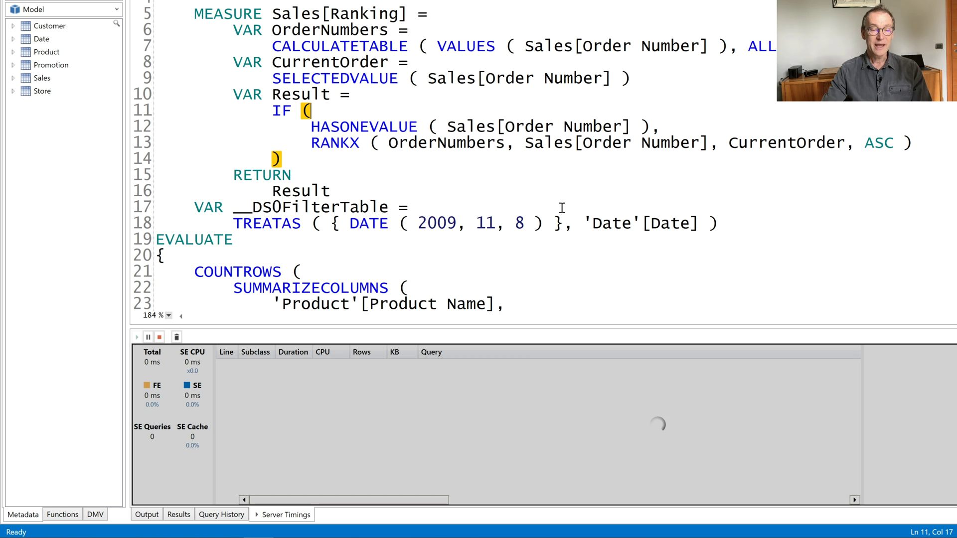